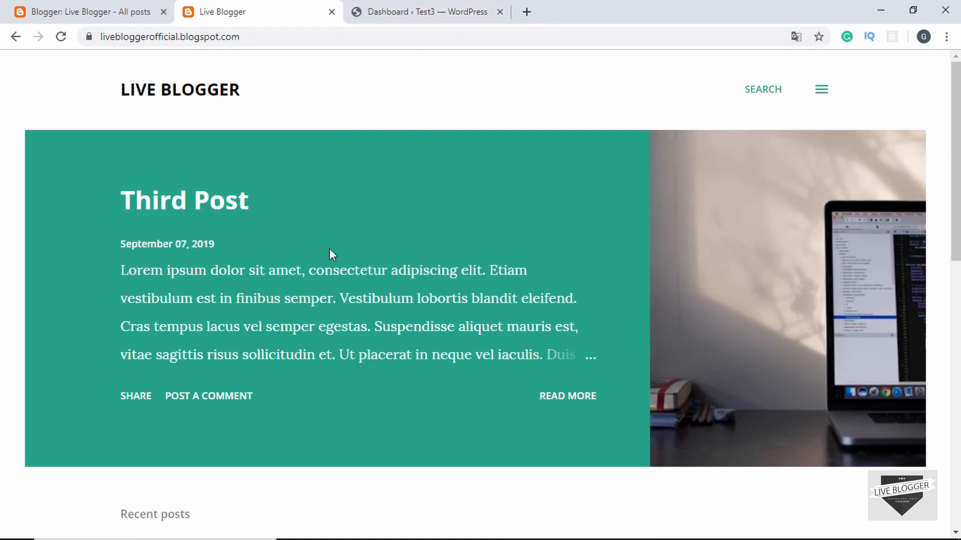
# Step: Review the posts on the published Live Blogger home page, from the featured post down to the oldest one
pyautogui.scroll(-1, 250, 110)
pyautogui.scroll(-6, 325, 231)
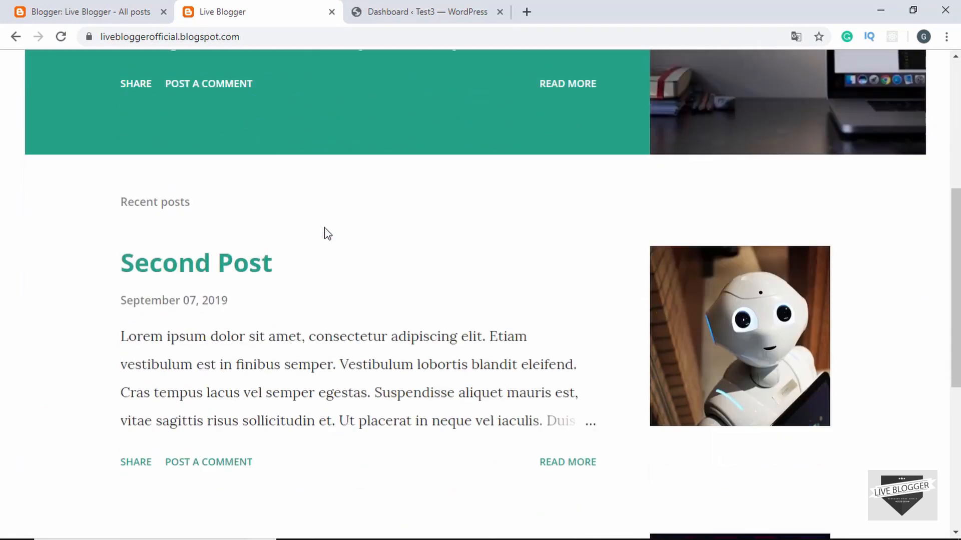
pyautogui.scroll(5, 325, 231)
pyautogui.scroll(1, 325, 230)
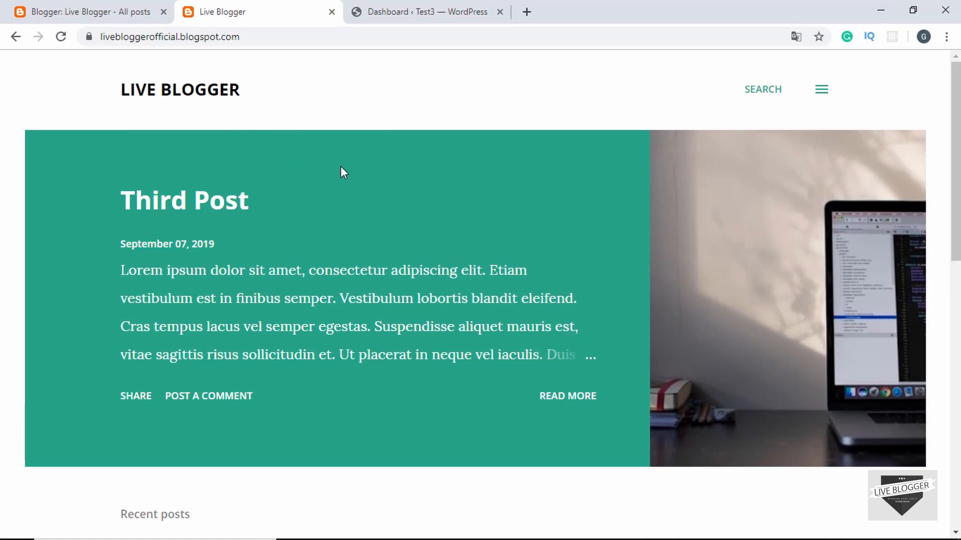
pyautogui.scroll(-10, 340, 166)
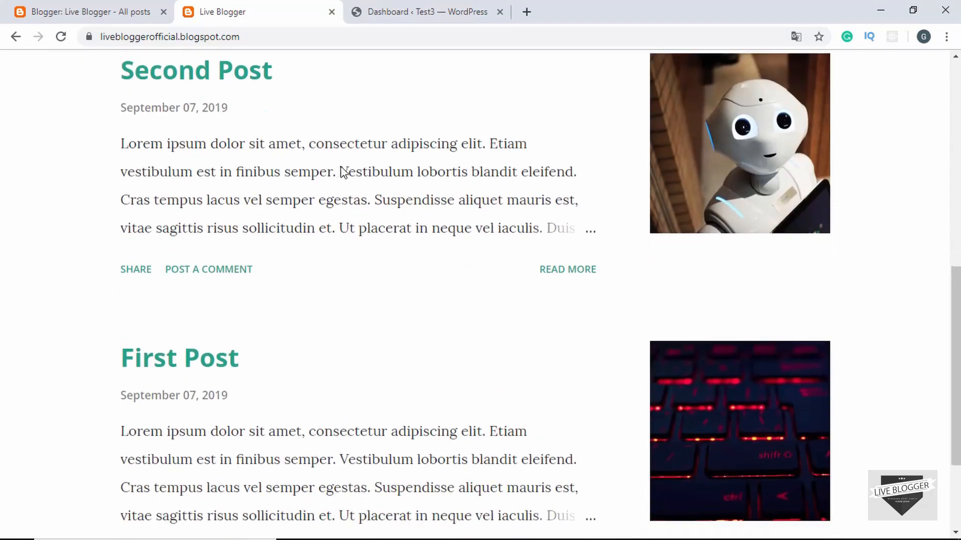
pyautogui.scroll(4, 342, 166)
pyautogui.scroll(5, 342, 167)
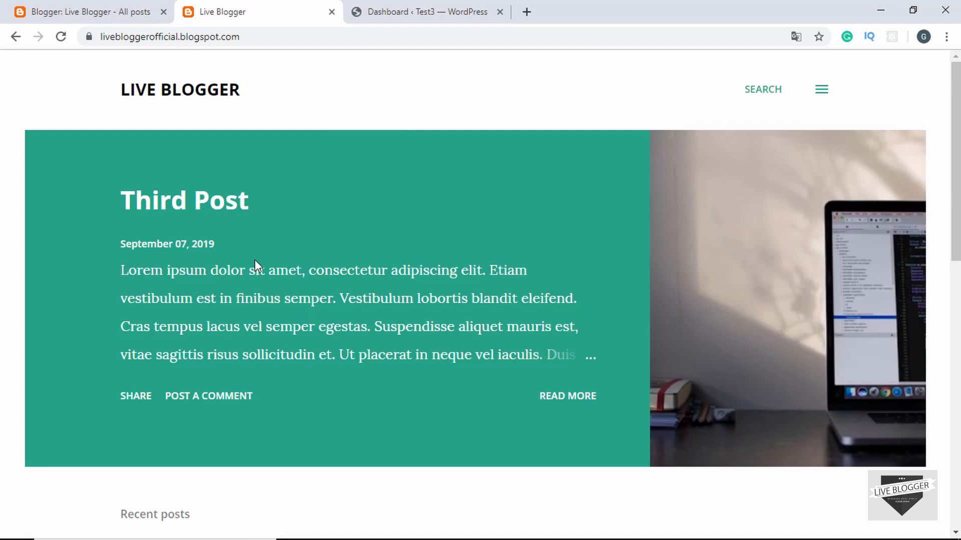
pyautogui.scroll(-10, 337, 257)
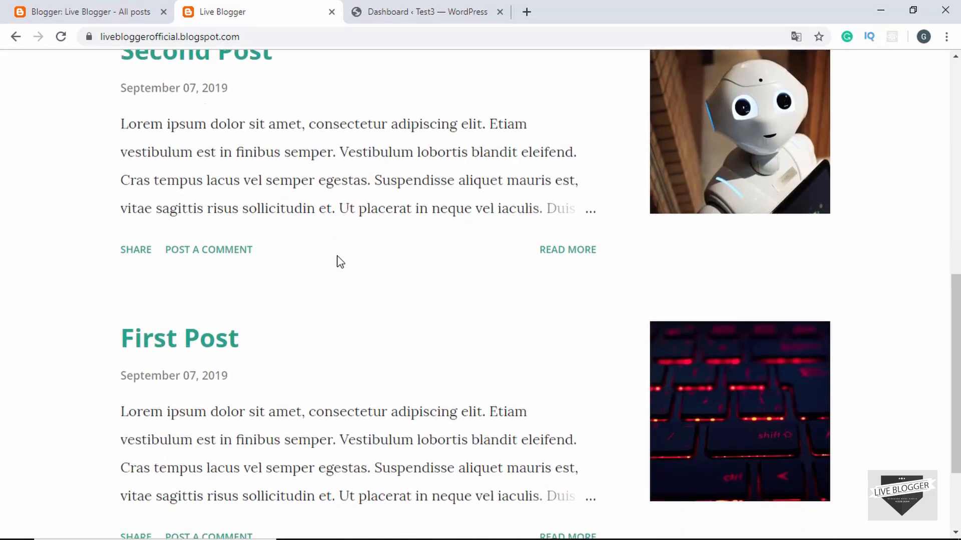
pyautogui.scroll(-2, 340, 262)
pyautogui.scroll(12, 338, 256)
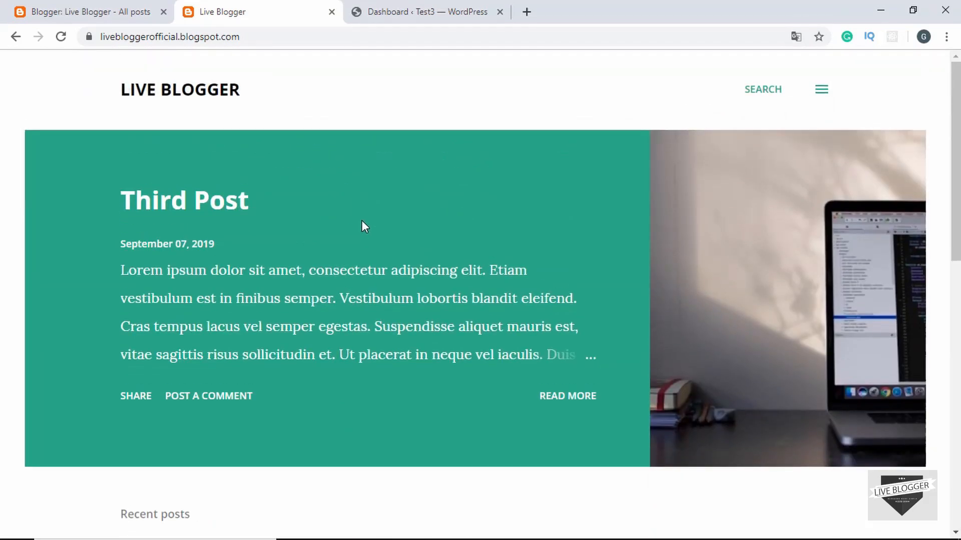
pyautogui.scroll(-6, 347, 189)
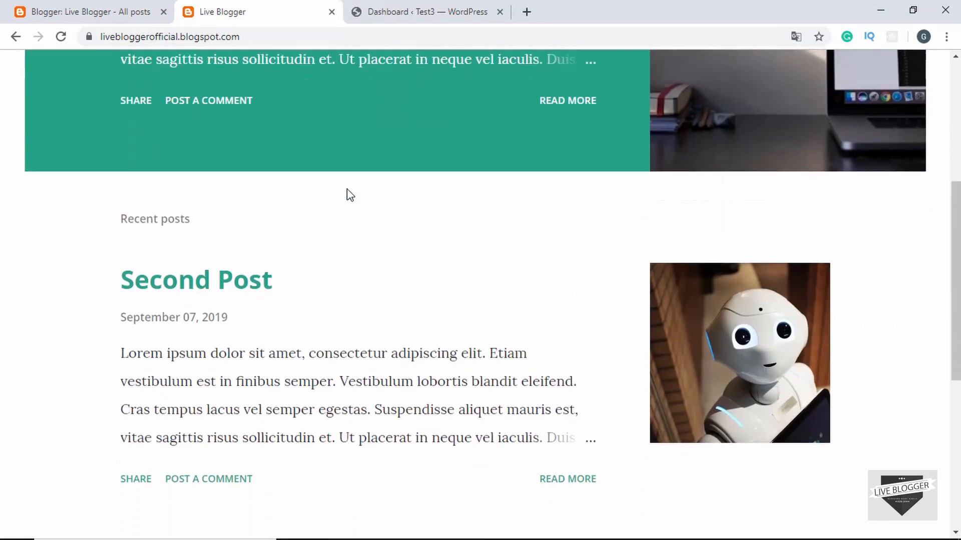
pyautogui.scroll(2, 346, 188)
pyautogui.scroll(4, 347, 188)
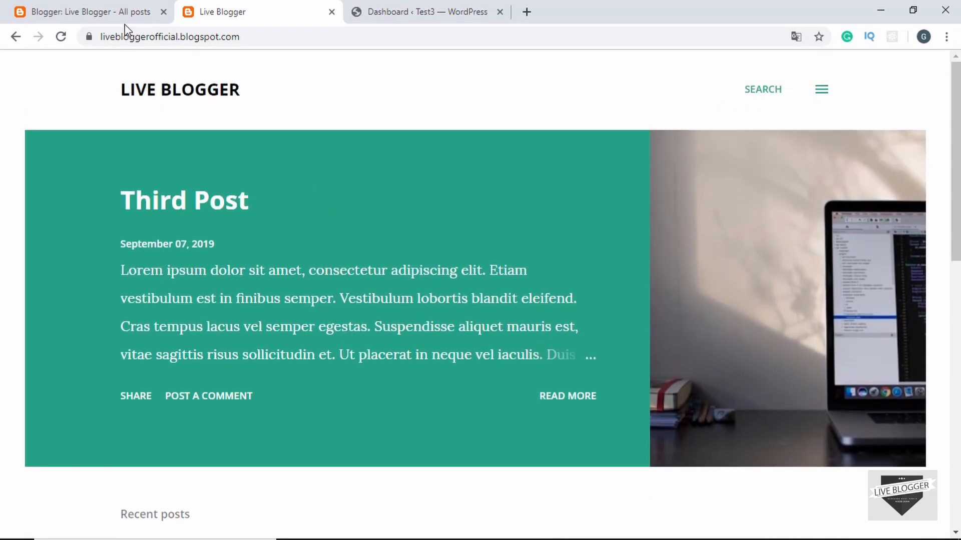
# Step: Switch to the Test3 WordPress dashboard, open its site in a separate tab and examine the front page
pyautogui.click(398, 14)
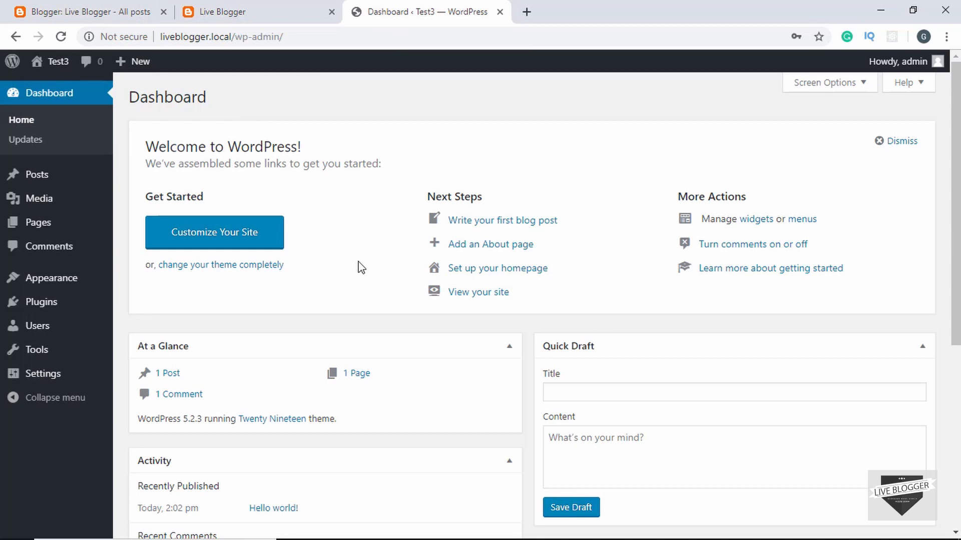
pyautogui.moveTo(51, 63)
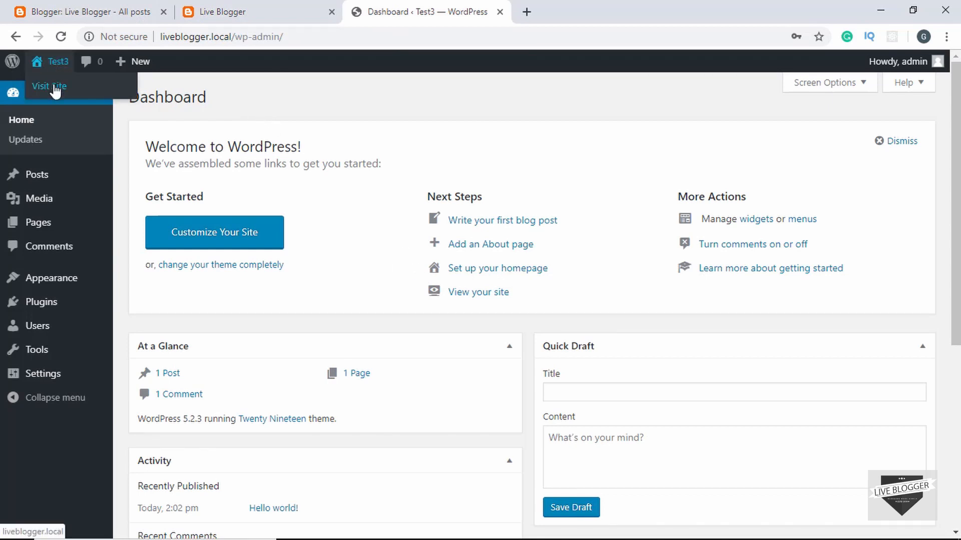
pyautogui.middleClick(56, 90)
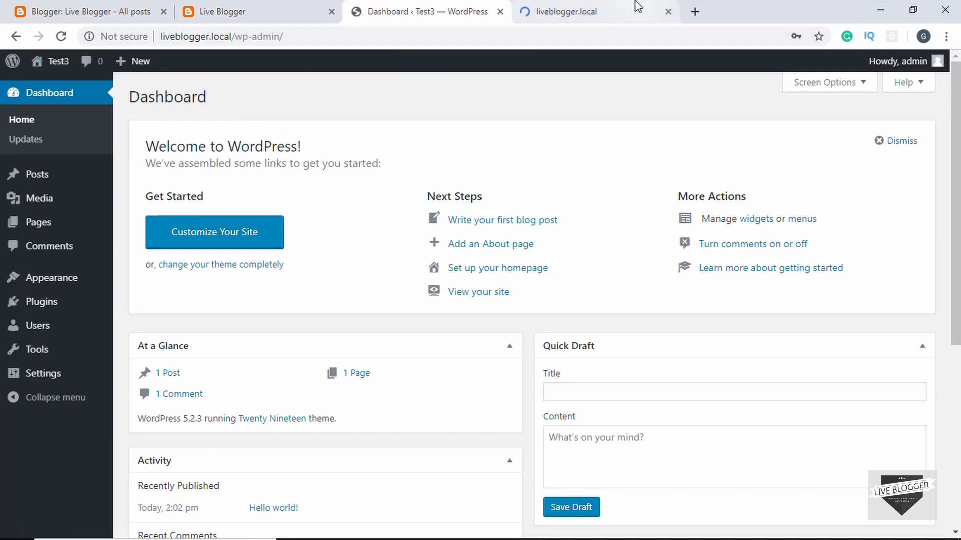
pyautogui.click(611, 8)
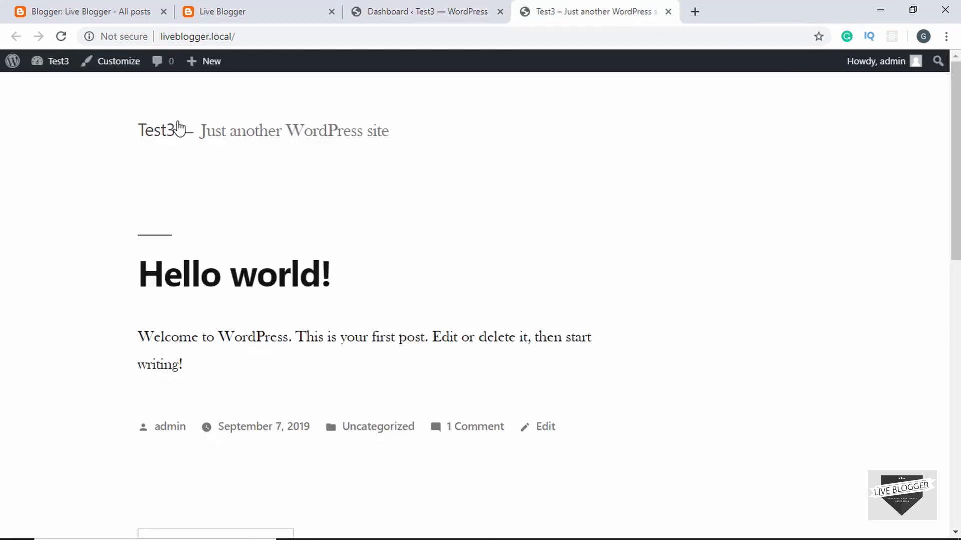
pyautogui.scroll(-5, 280, 319)
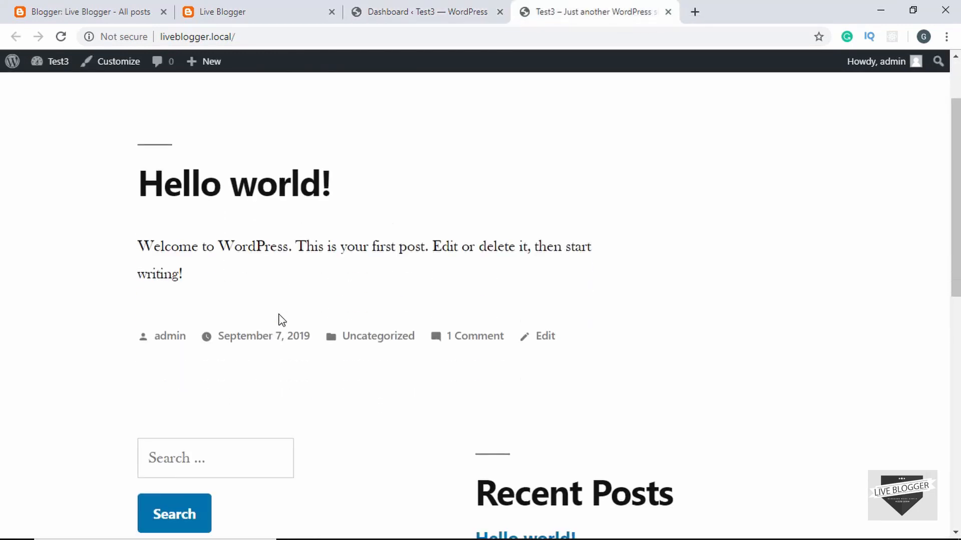
pyautogui.scroll(-8, 281, 321)
pyautogui.scroll(13, 281, 320)
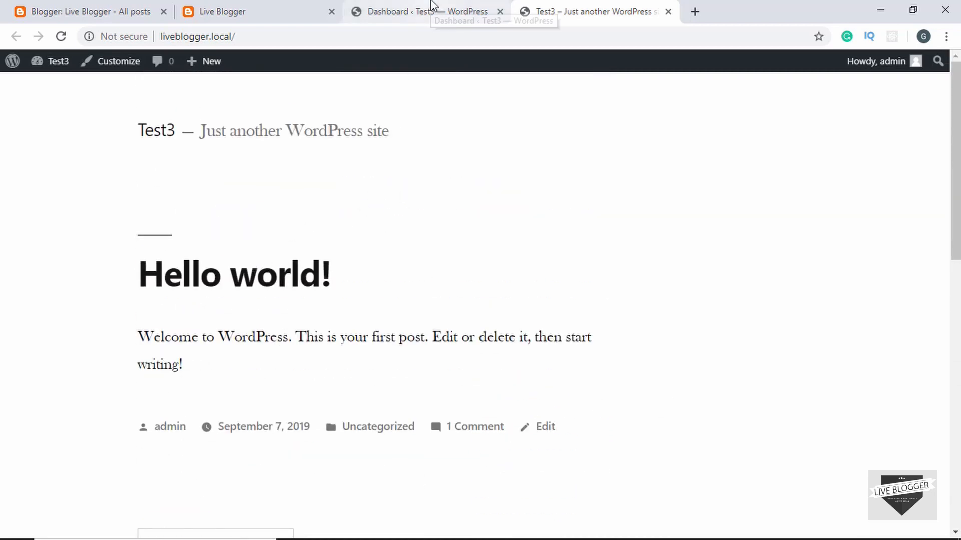
# Step: Close the Test3 site preview and the published Live Blogger page, returning to the Blogger posts list
pyautogui.click(468, 14)
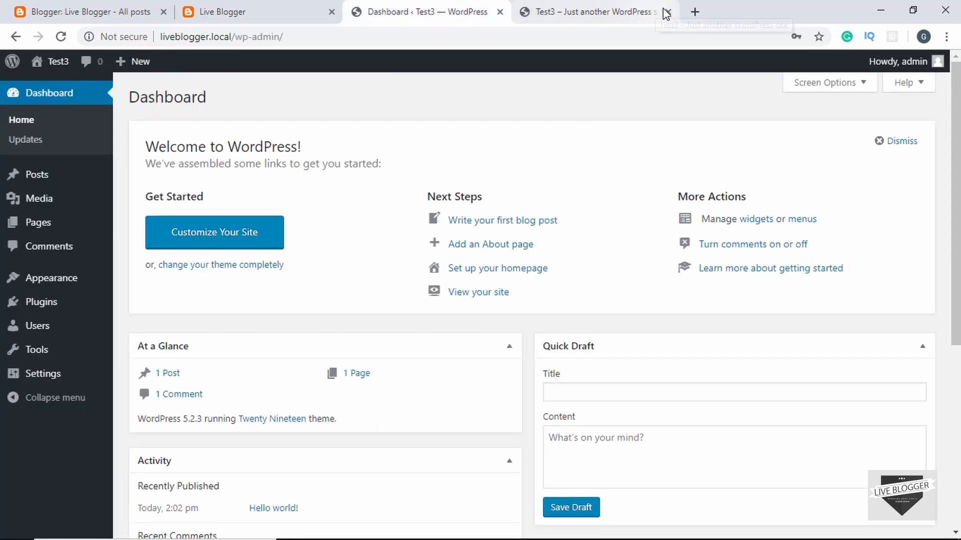
pyautogui.middleClick(608, 11)
pyautogui.click(300, 9)
pyautogui.click(131, 15)
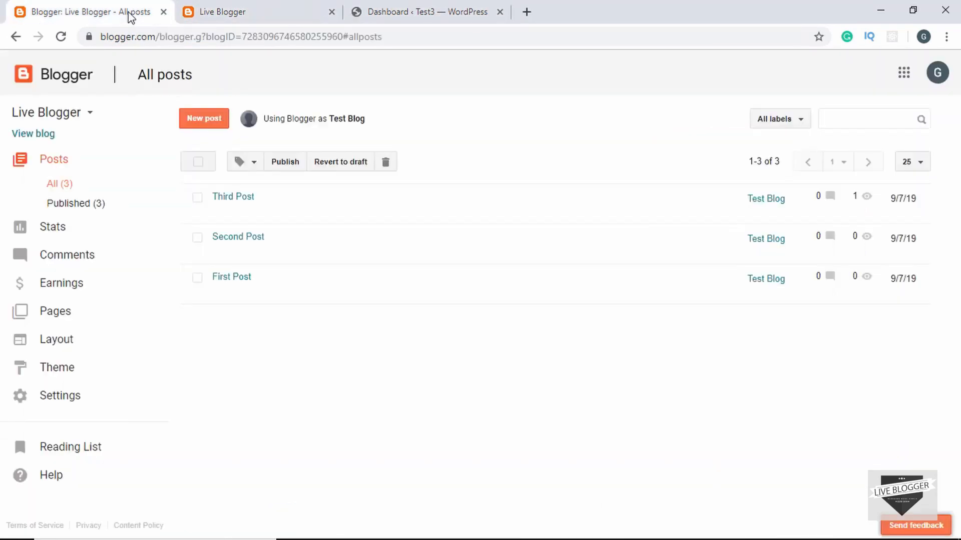
pyautogui.click(332, 12)
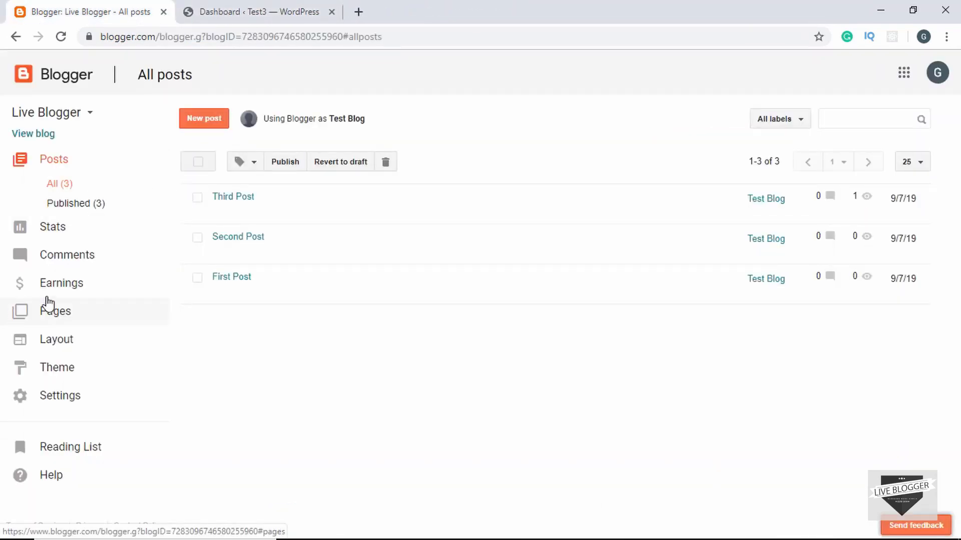
# Step: Back up the Live Blogger blog's content to the computer from Blogger's Other settings and dismiss the backup dialog
pyautogui.click(56, 405)
pyautogui.scroll(-1, 65, 411)
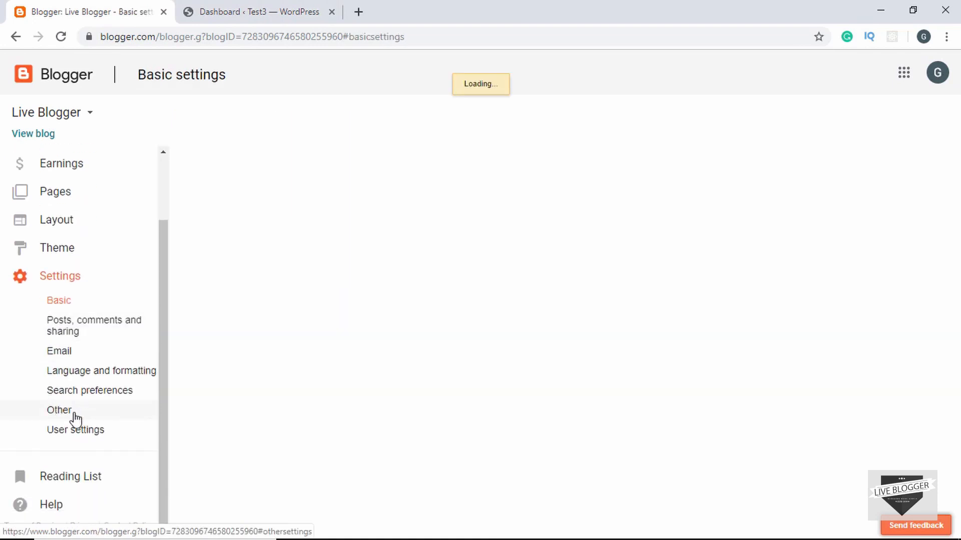
pyautogui.click(74, 413)
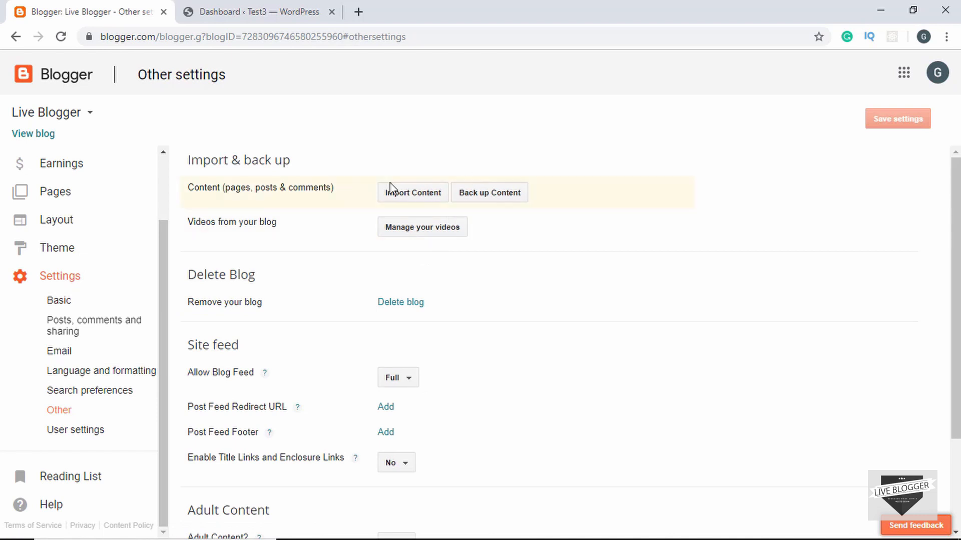
pyautogui.click(490, 192)
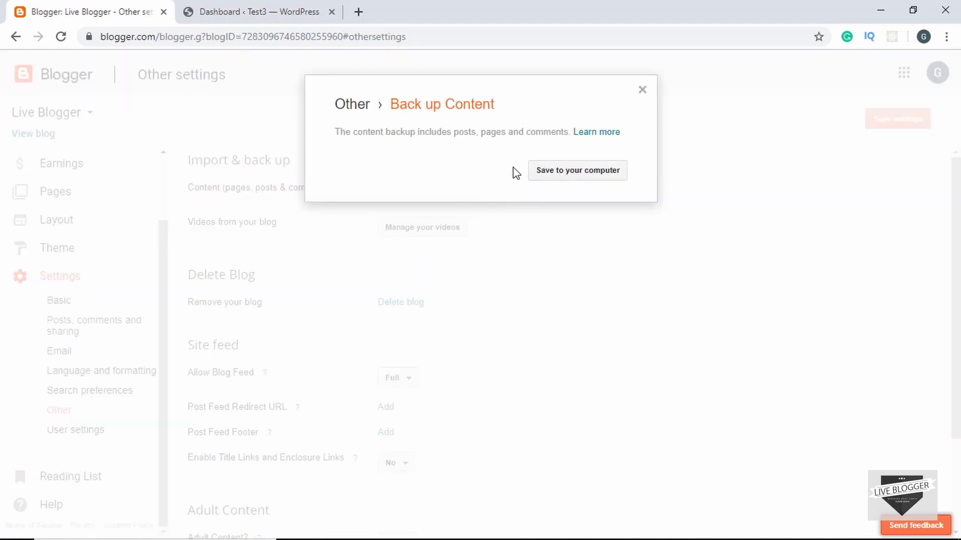
pyautogui.click(560, 179)
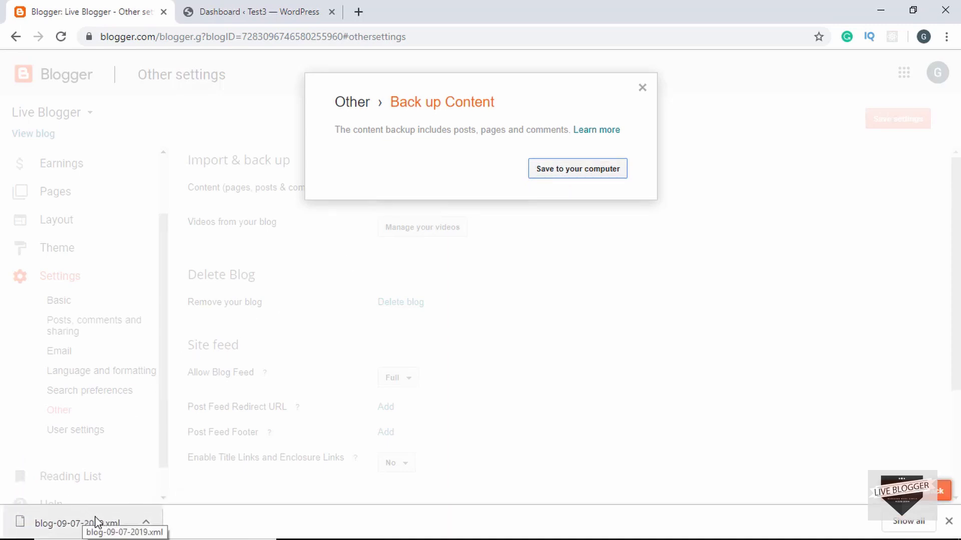
pyautogui.click(643, 93)
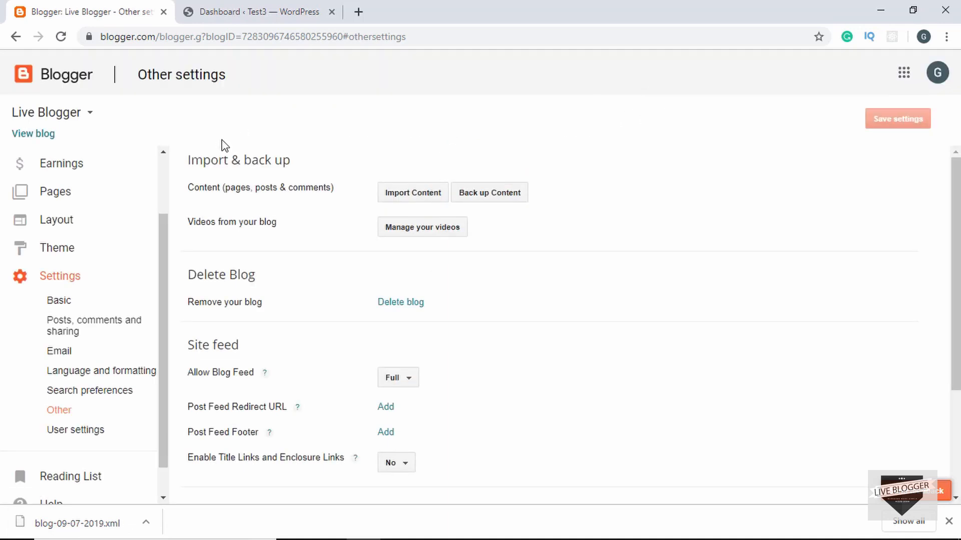
# Step: Switch to the WordPress dashboard and open the tool for importing content from another system
pyautogui.click(254, 15)
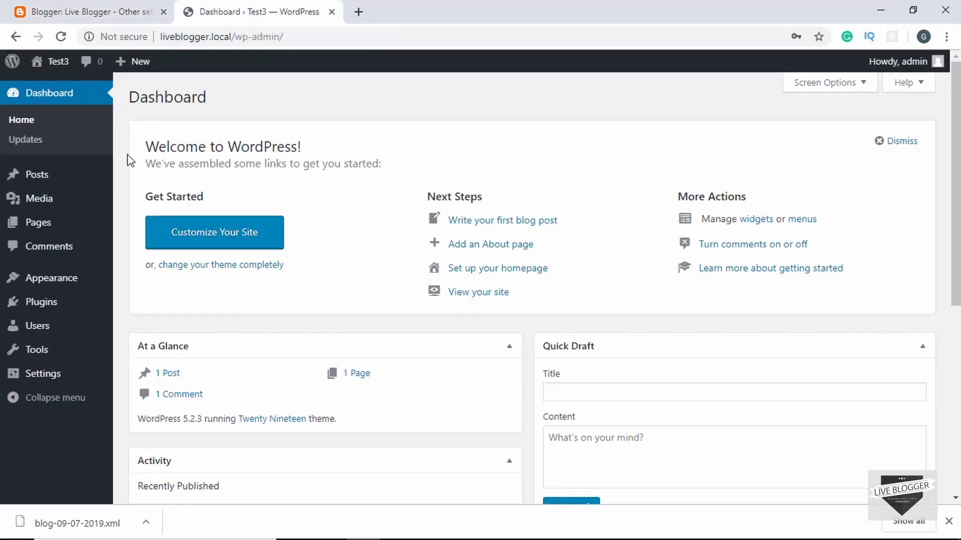
pyautogui.moveTo(59, 357)
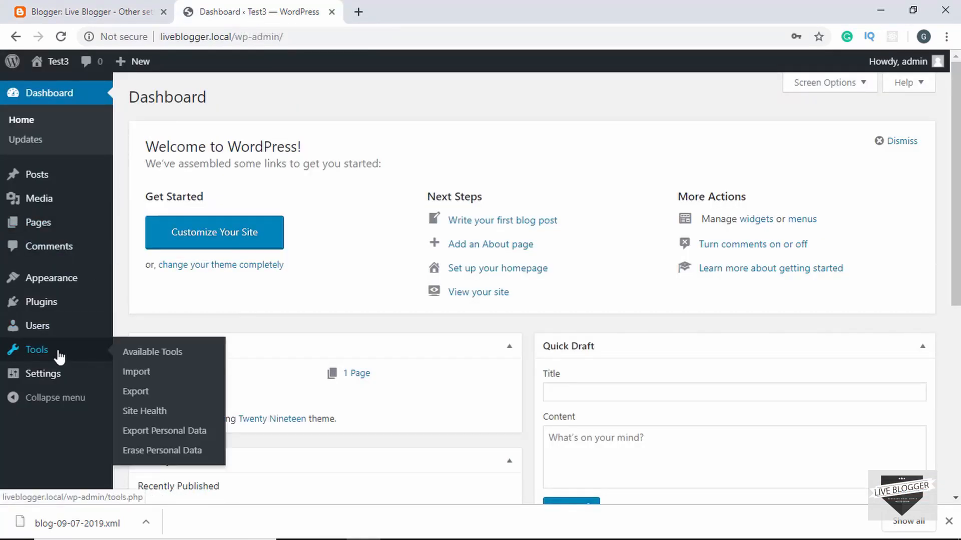
pyautogui.click(142, 379)
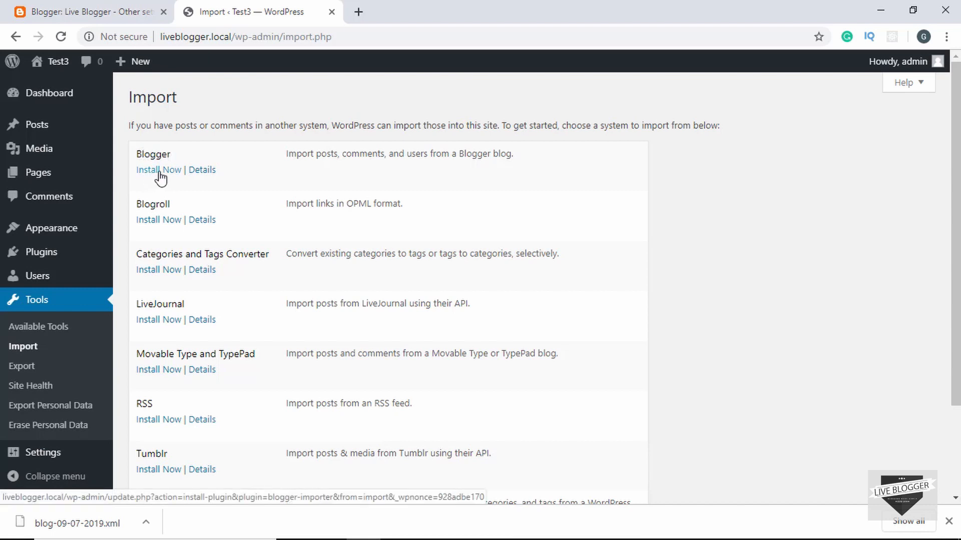
# Step: Examine the Blogger Importer plugin's details for which items are and are not imported, and close them
pyautogui.click(202, 170)
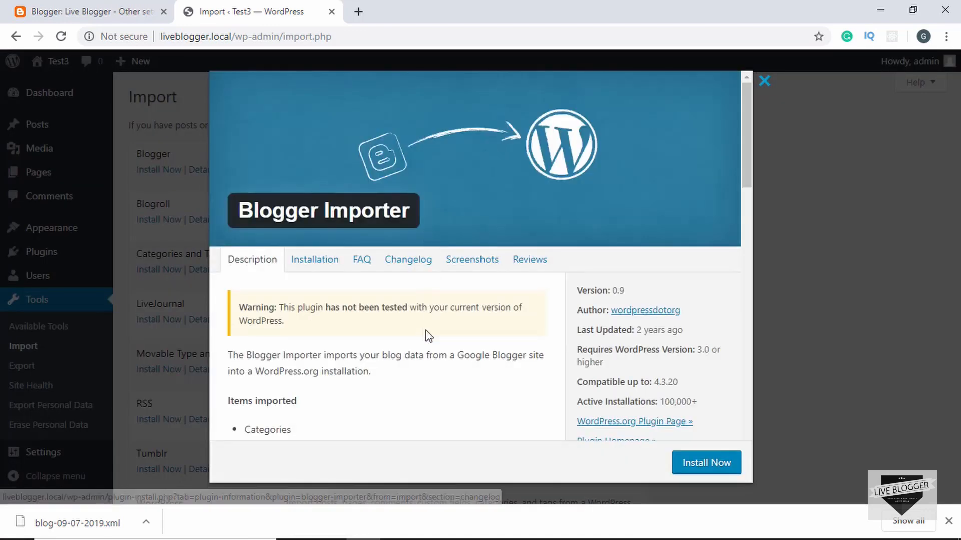
pyautogui.scroll(-3, 425, 334)
pyautogui.scroll(-2, 428, 336)
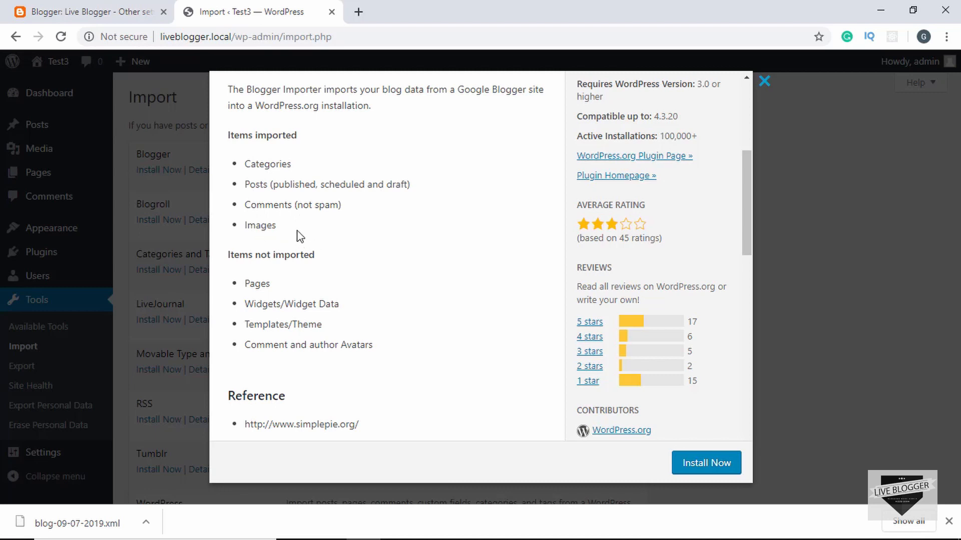
pyautogui.moveTo(275, 225); pyautogui.dragTo(242, 165)
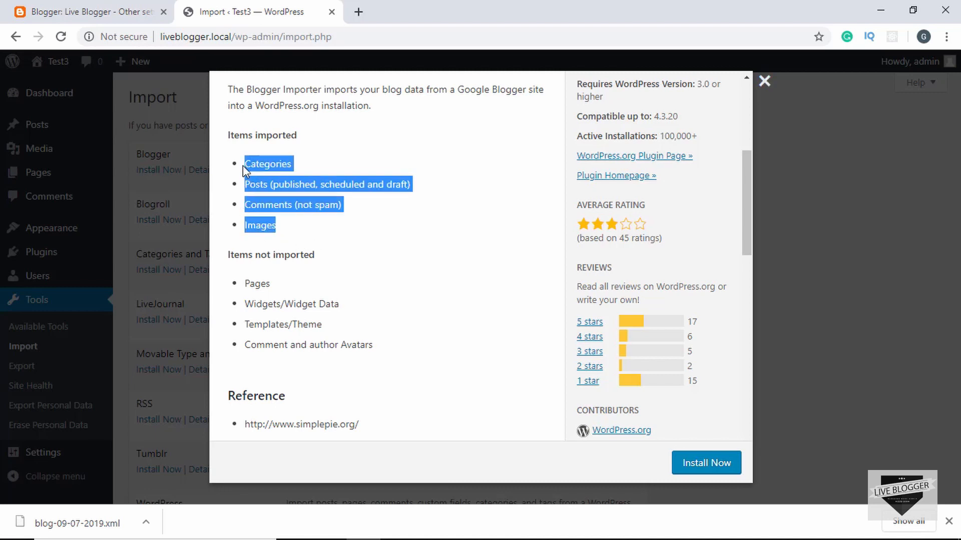
pyautogui.click(314, 233)
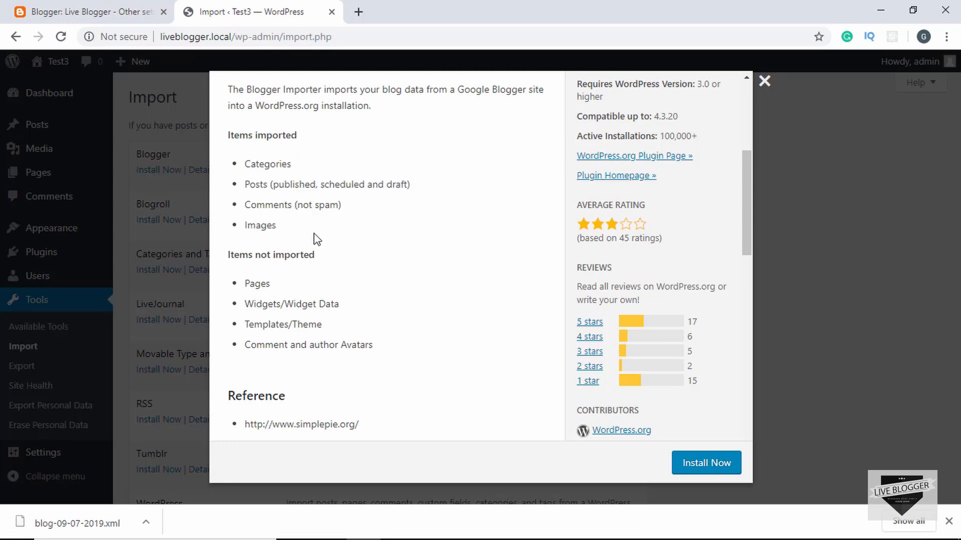
pyautogui.scroll(-1, 314, 233)
pyautogui.scroll(-1, 314, 233)
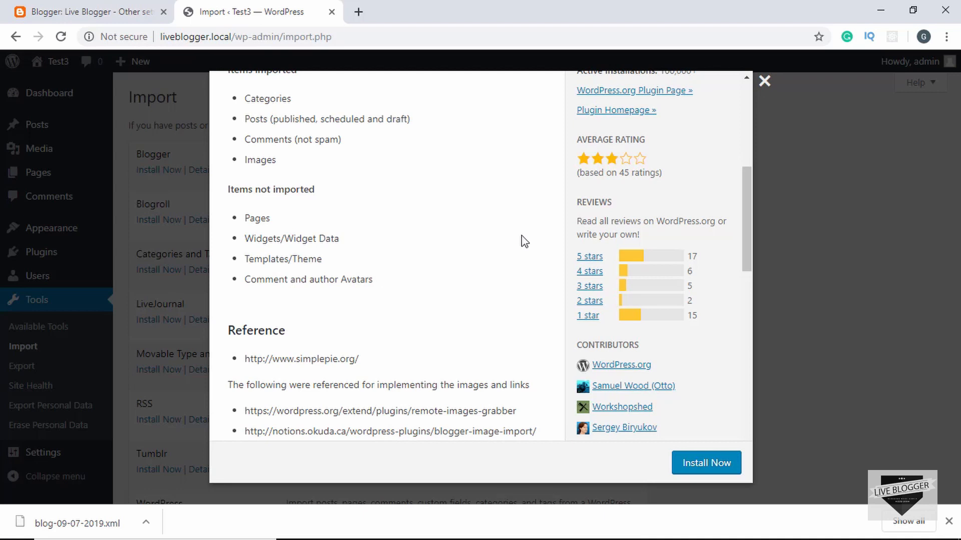
pyautogui.scroll(2, 473, 249)
pyautogui.scroll(-2, 425, 242)
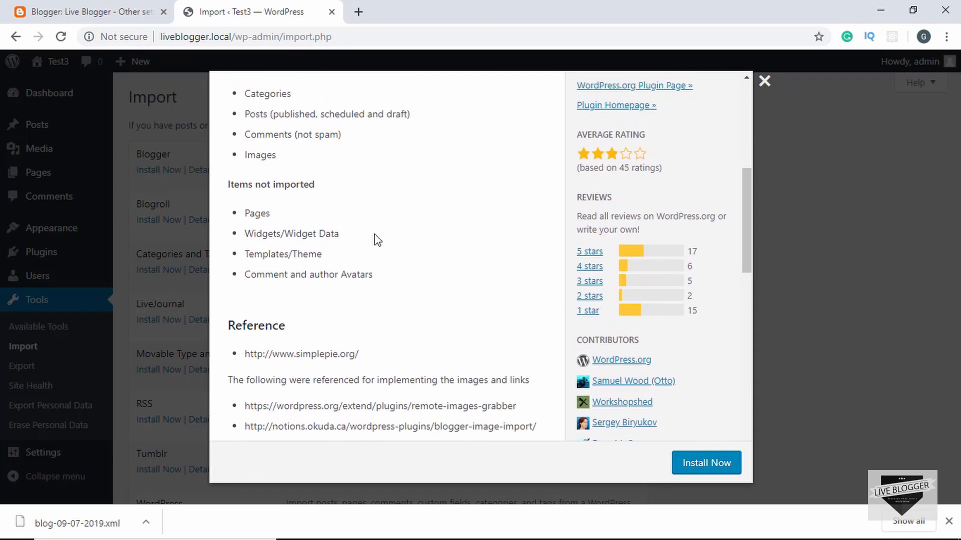
pyautogui.scroll(1, 345, 243)
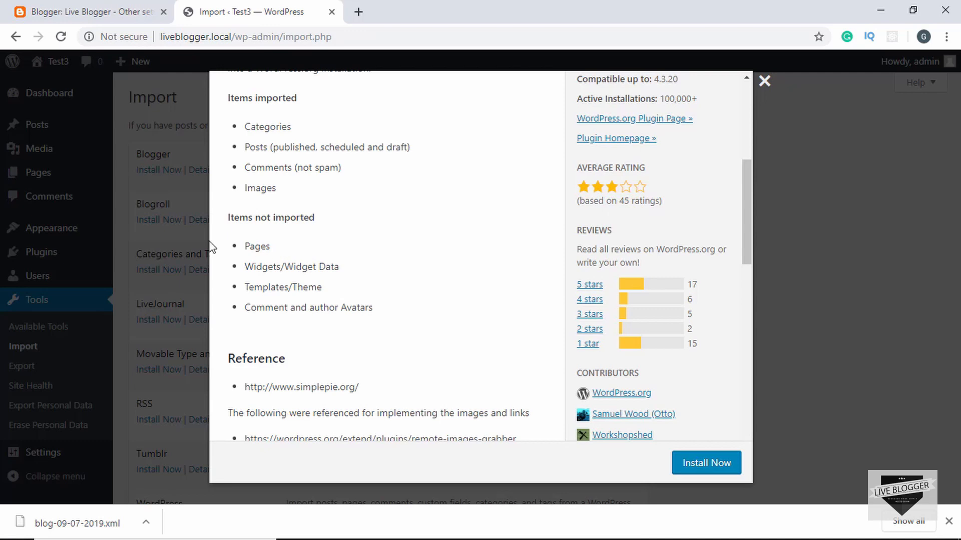
pyautogui.scroll(1, 319, 278)
pyautogui.scroll(3, 320, 279)
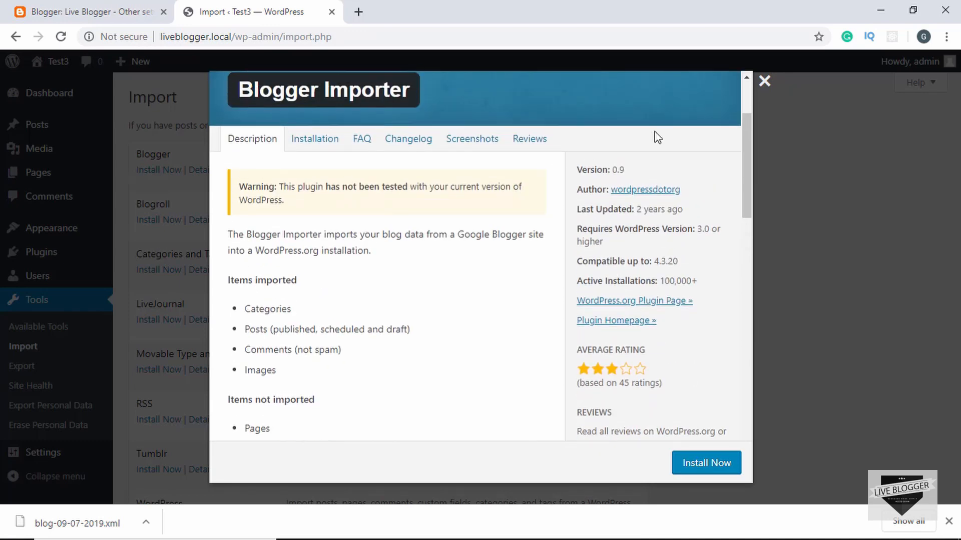
pyautogui.click(764, 81)
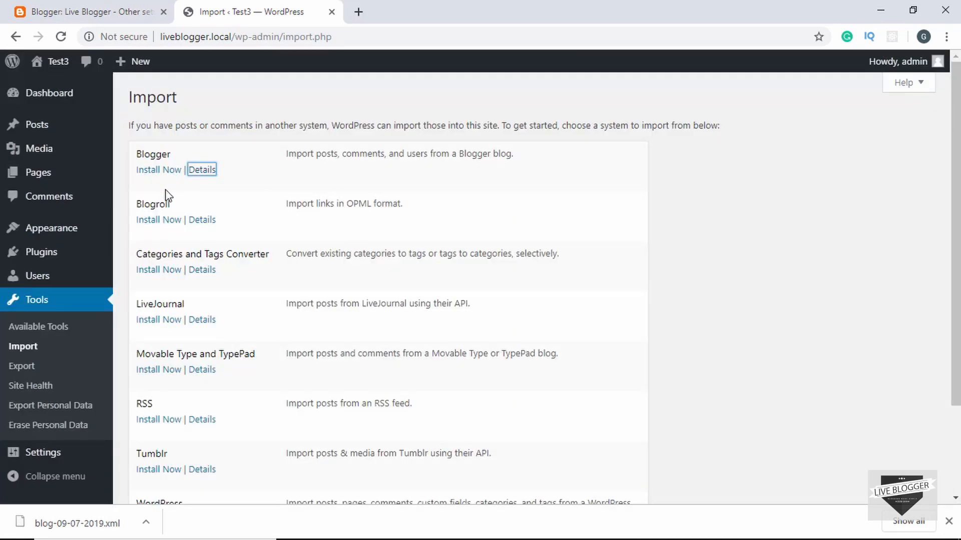
# Step: Install the Blogger importer on the WordPress site
pyautogui.click(165, 171)
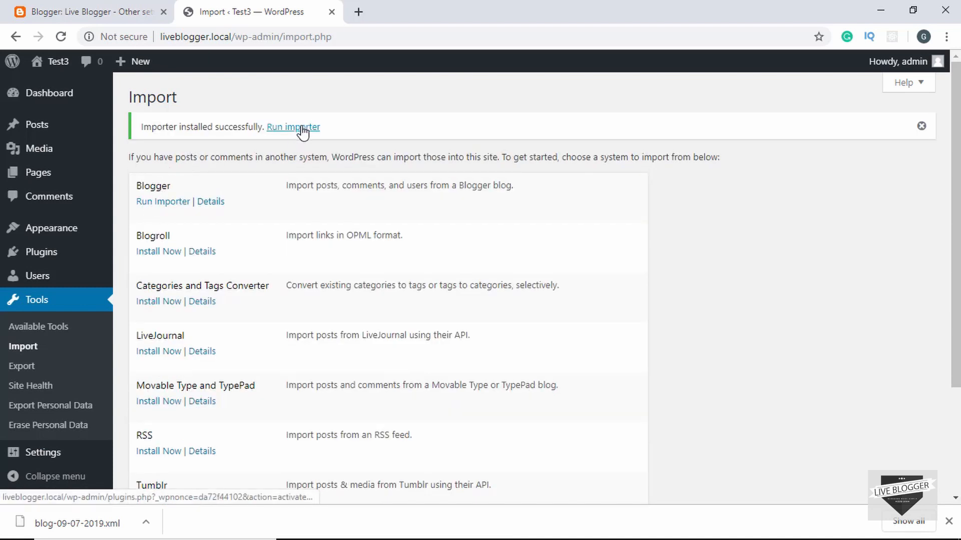
# Step: Run the Blogger importer and upload blog-09-07-2019.xml from the blogger backup folder on Local Disk (C:) for import
pyautogui.click(173, 205)
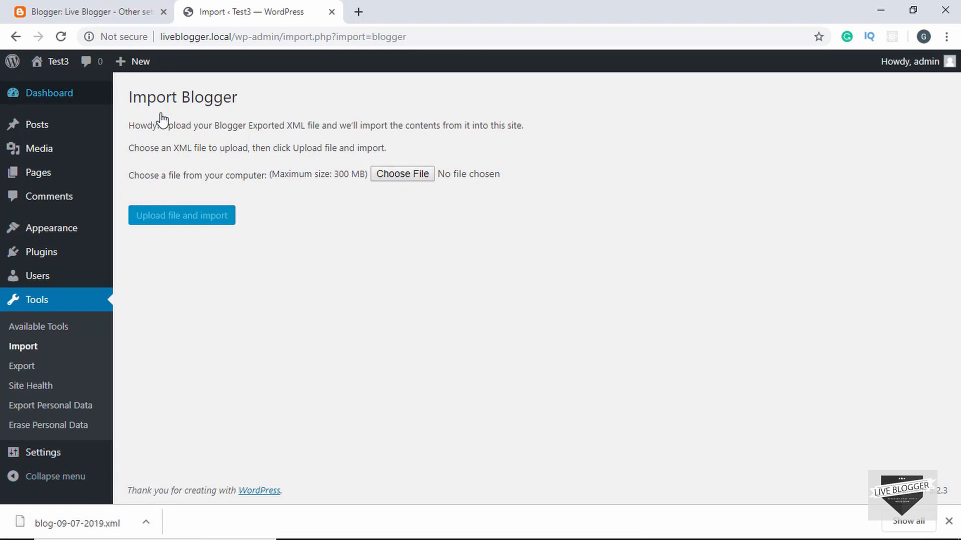
pyautogui.click(401, 178)
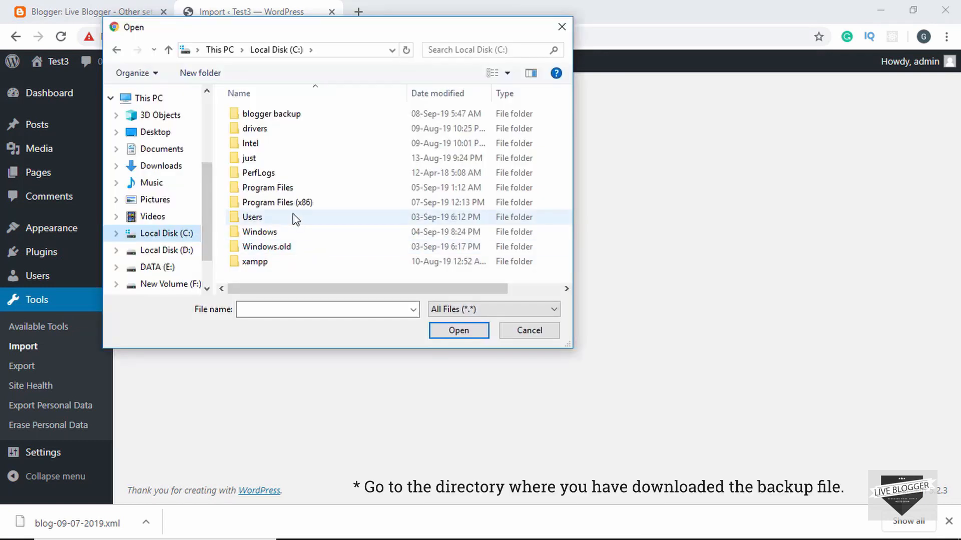
pyautogui.doubleClick(319, 116)
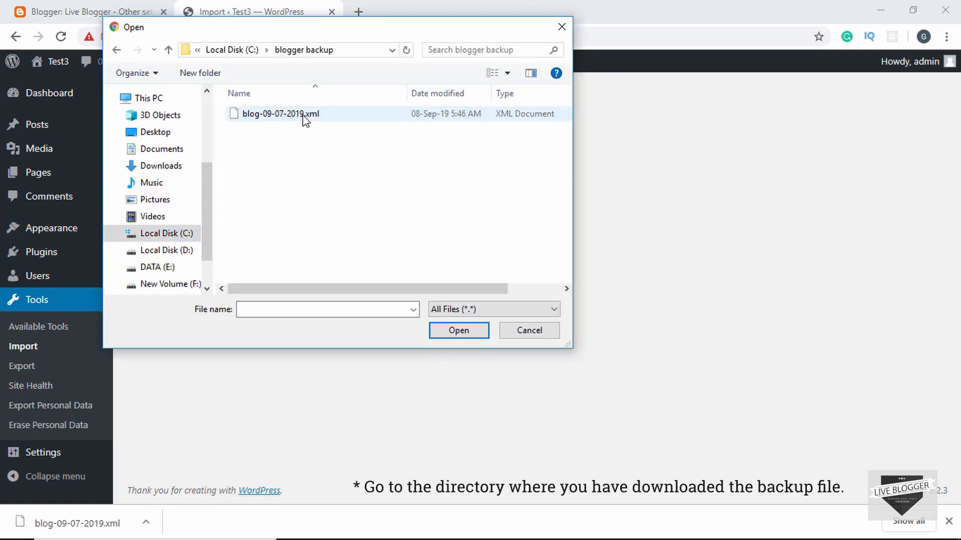
pyautogui.click(303, 114)
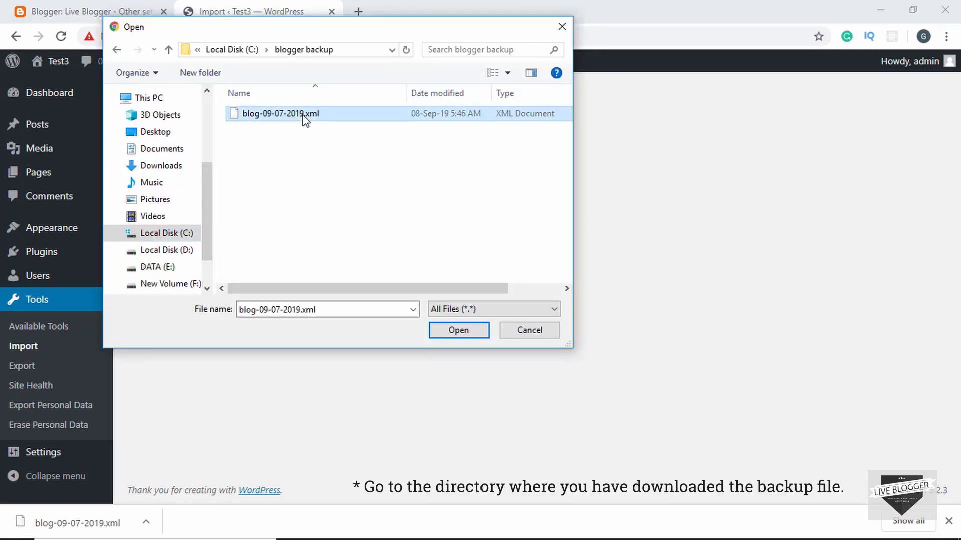
pyautogui.click(459, 331)
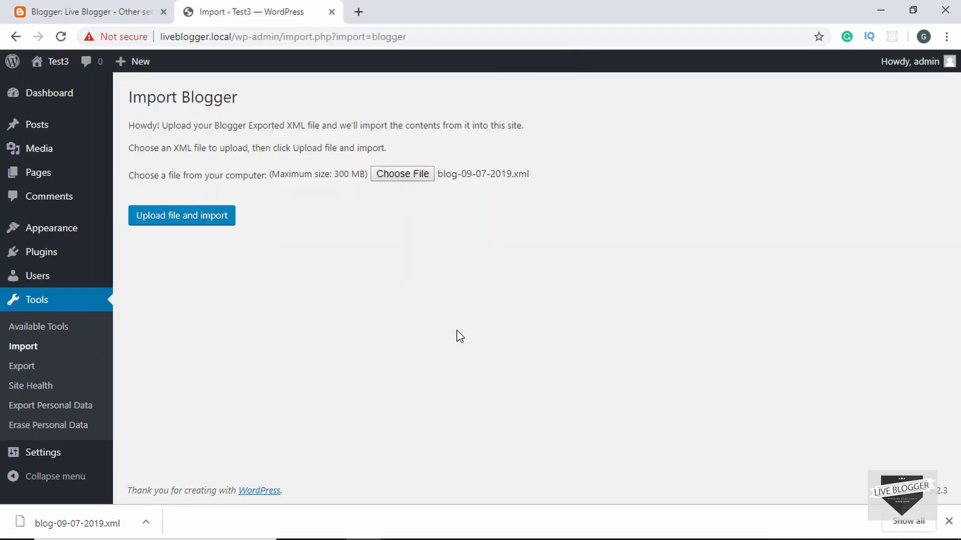
pyautogui.click(180, 220)
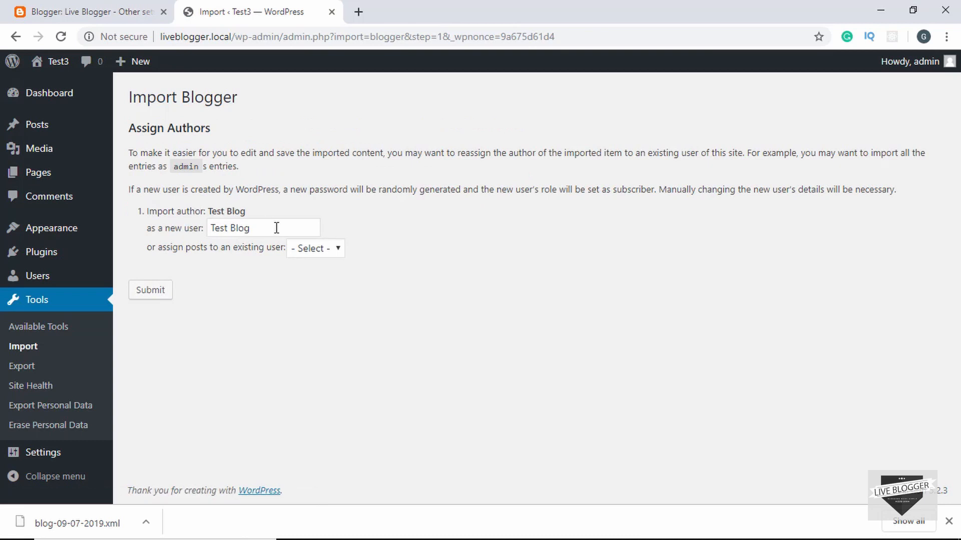
# Step: Assign the imported author's posts to the existing user admin and submit the import
pyautogui.moveTo(277, 232); pyautogui.dragTo(140, 241)
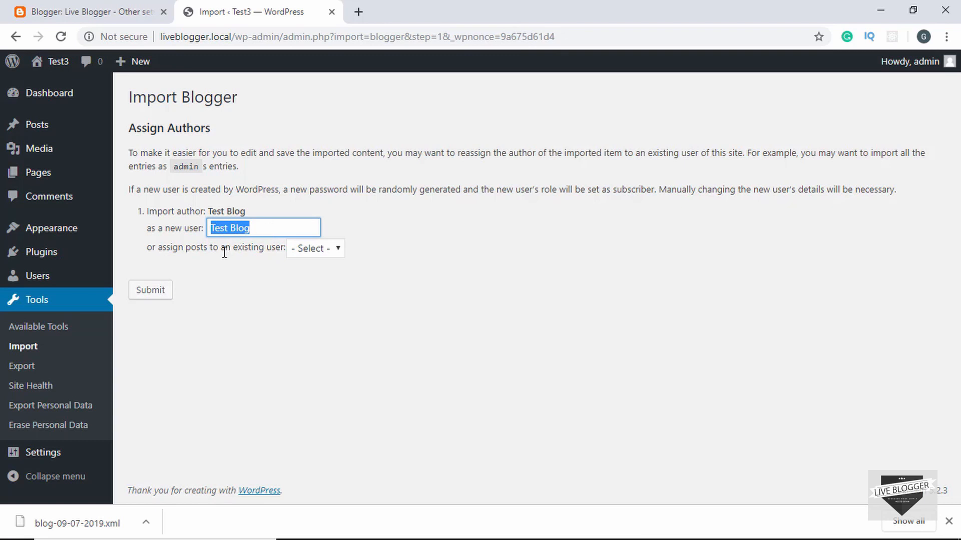
pyautogui.click(252, 236)
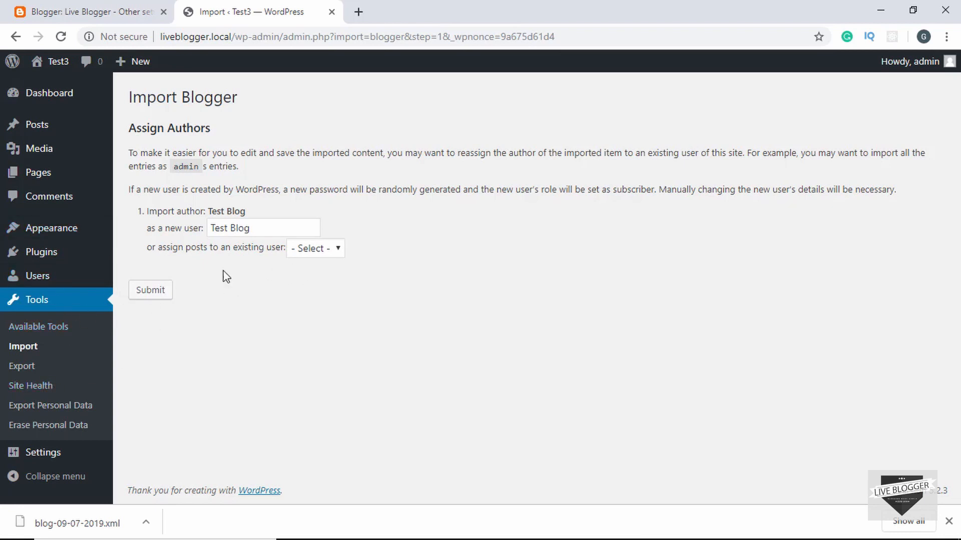
pyautogui.click(321, 253)
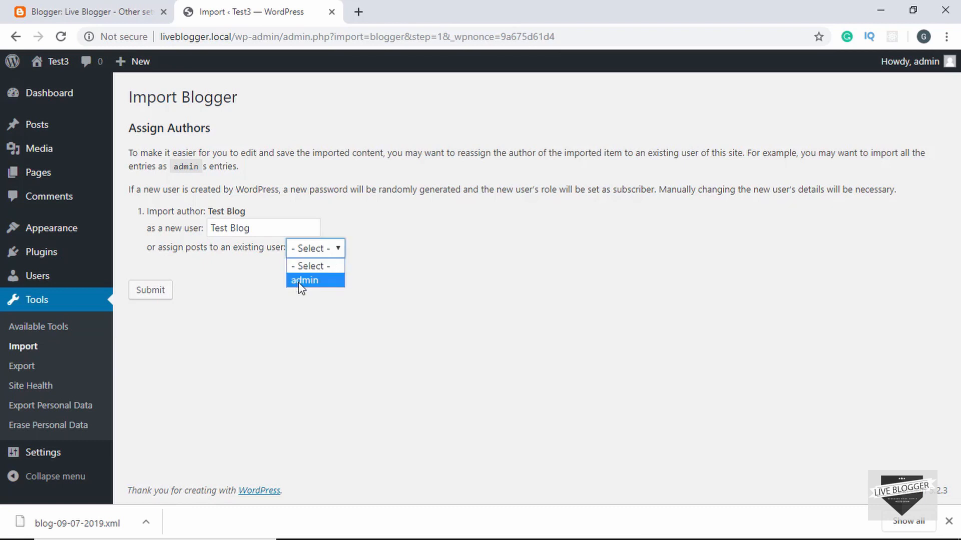
pyautogui.click(334, 281)
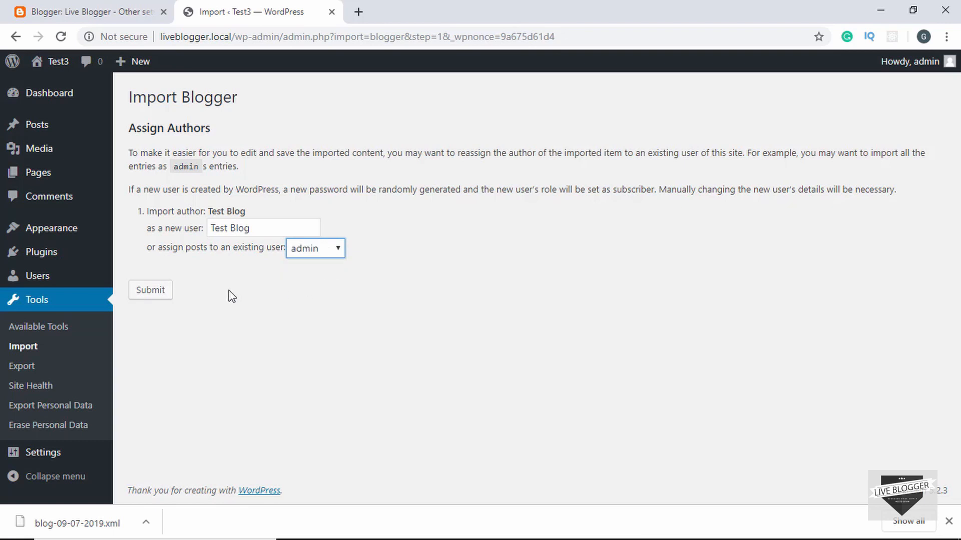
pyautogui.click(188, 319)
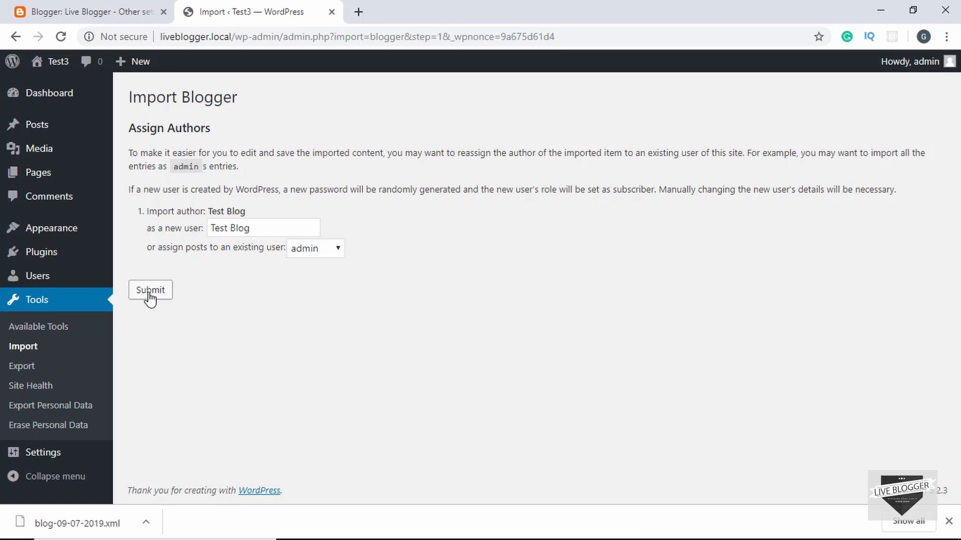
pyautogui.click(150, 290)
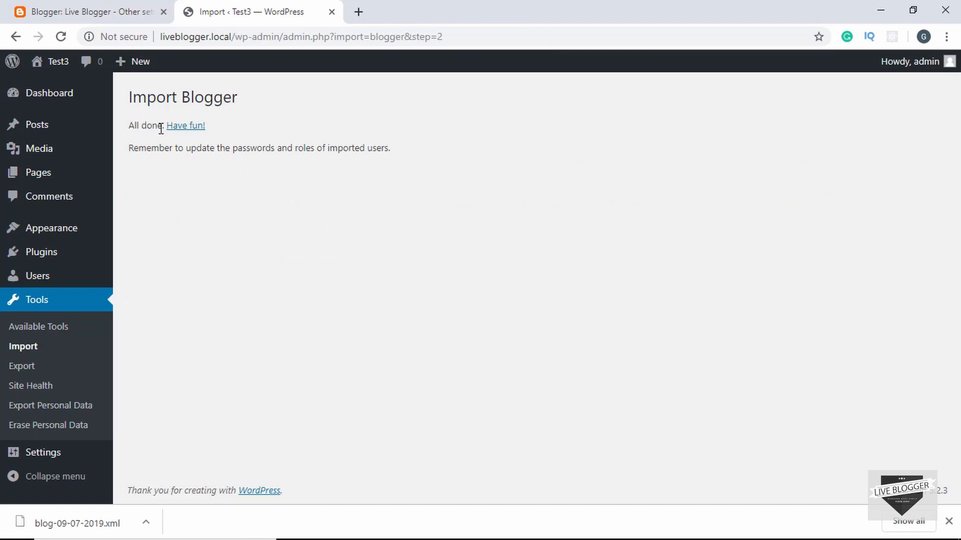
# Step: Open the list of all WordPress posts and bring up the live site in a separate tab
pyautogui.moveTo(97, 131)
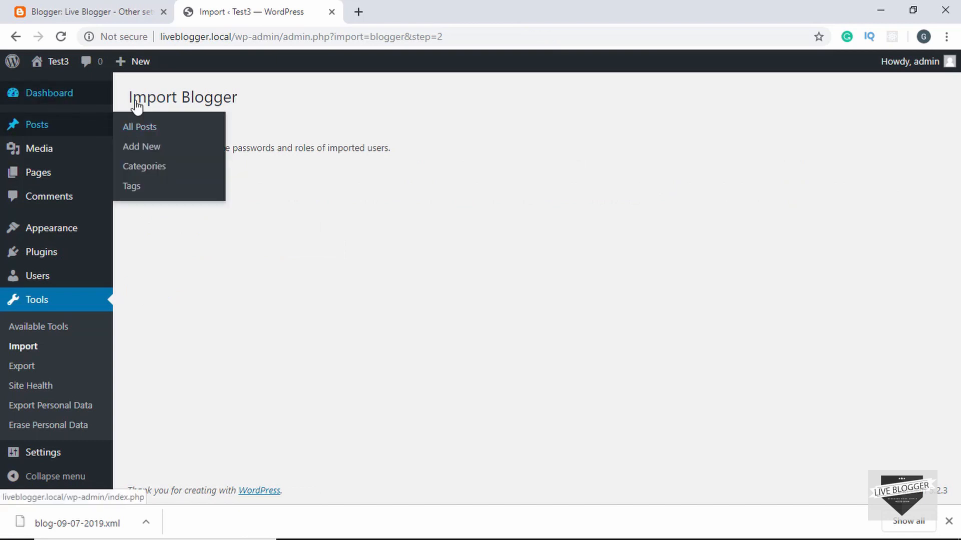
pyautogui.click(44, 129)
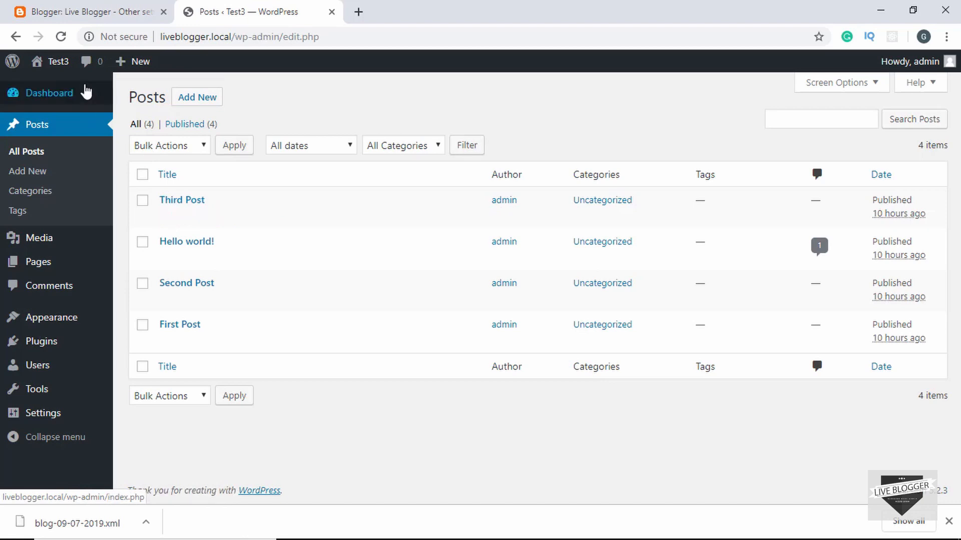
pyautogui.moveTo(56, 62)
pyautogui.middleClick(54, 90)
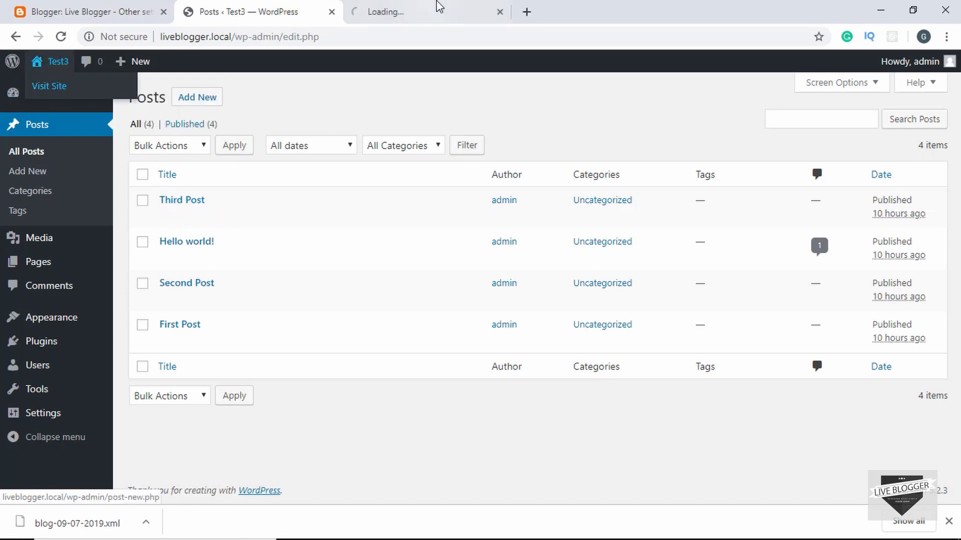
pyautogui.click(451, 11)
# Step: Examine the text and images of the imported posts on the WordPress site's front page
pyautogui.scroll(-15, 313, 294)
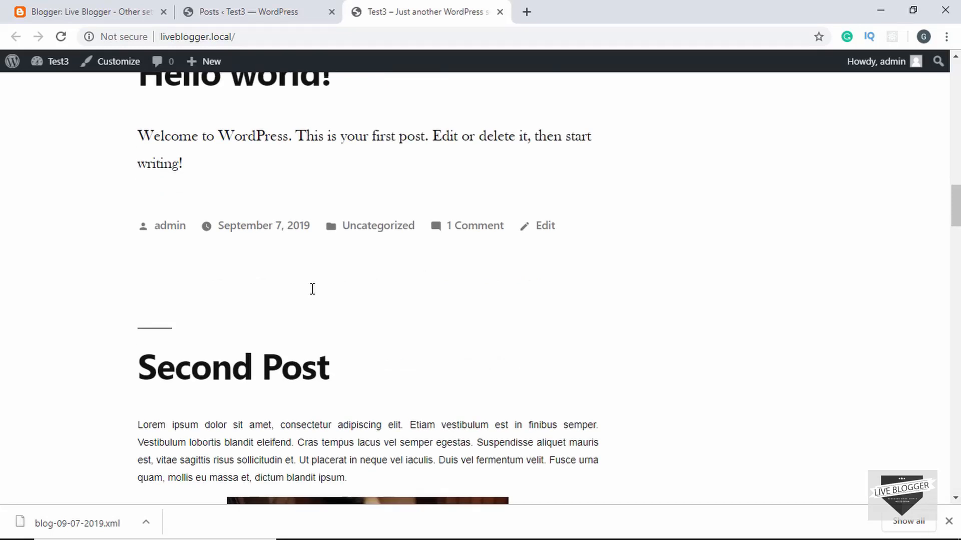
pyautogui.scroll(3, 311, 287)
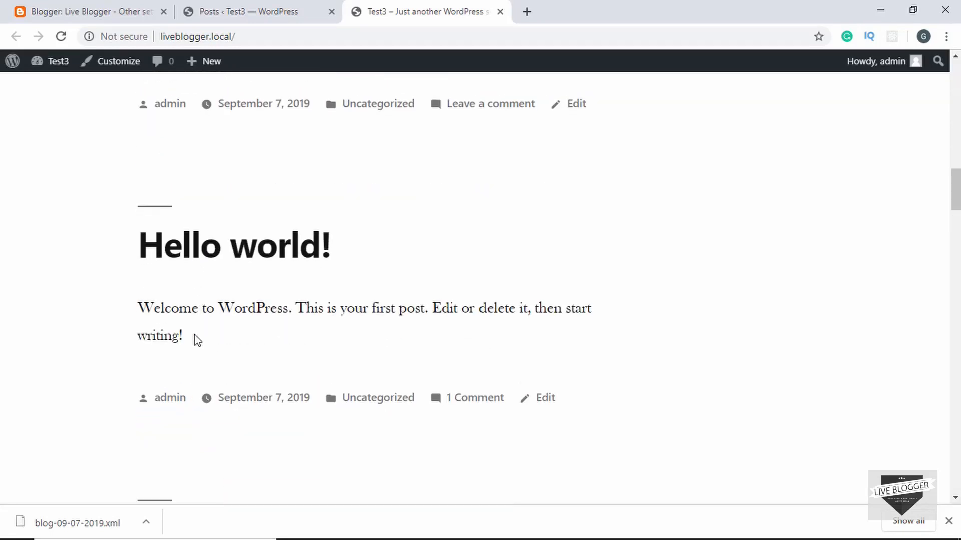
pyautogui.scroll(-14, 197, 335)
pyautogui.scroll(-14, 228, 293)
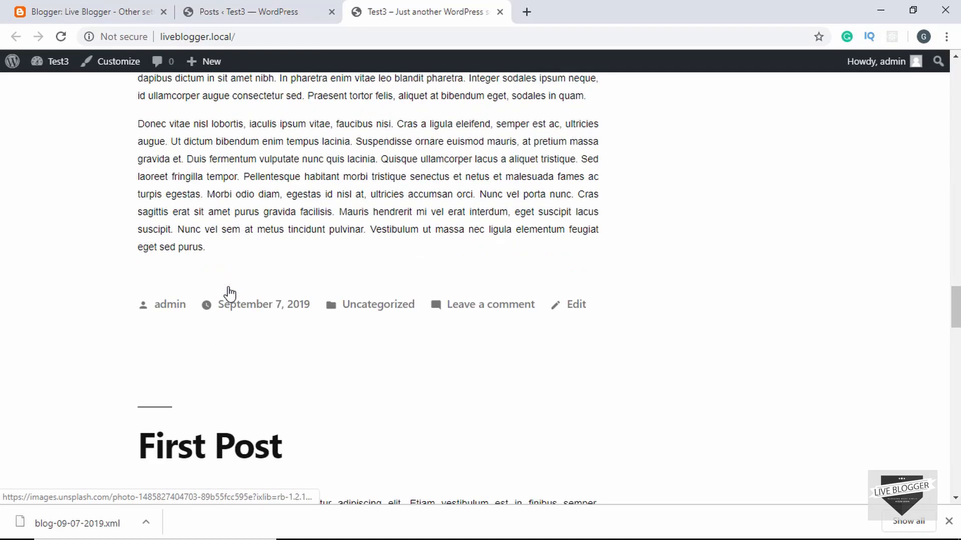
pyautogui.scroll(9, 264, 307)
pyautogui.scroll(-6, 300, 296)
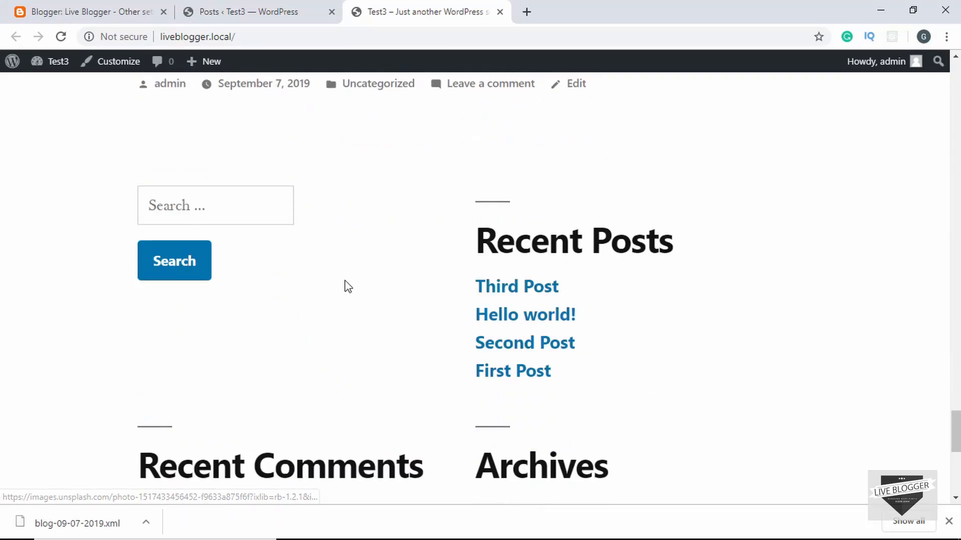
pyautogui.scroll(10, 230, 208)
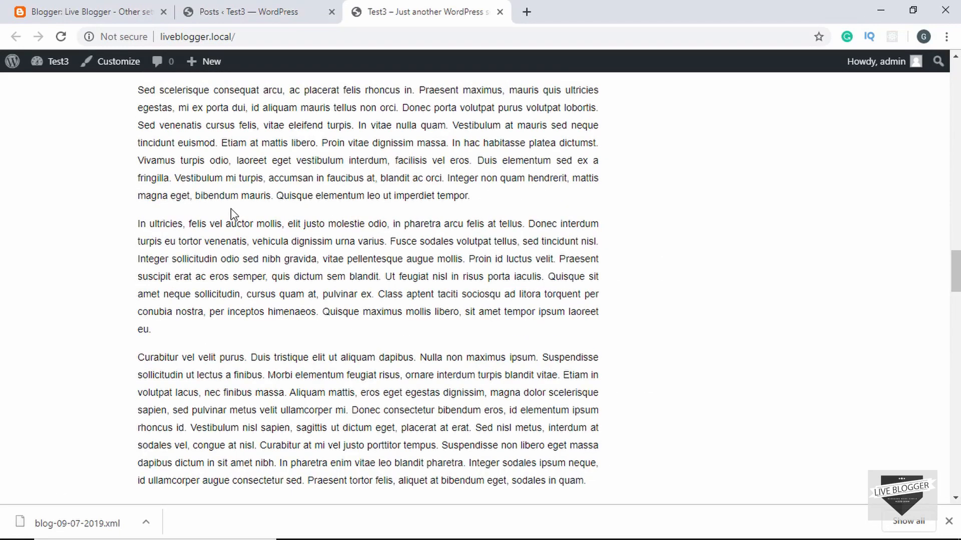
pyautogui.scroll(-5, 253, 152)
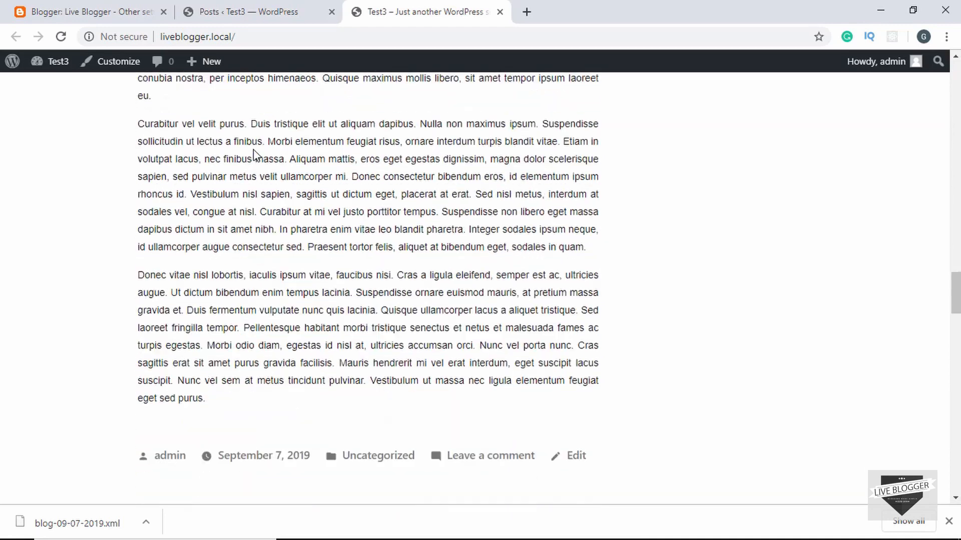
pyautogui.scroll(-4, 254, 152)
pyautogui.scroll(15, 403, 148)
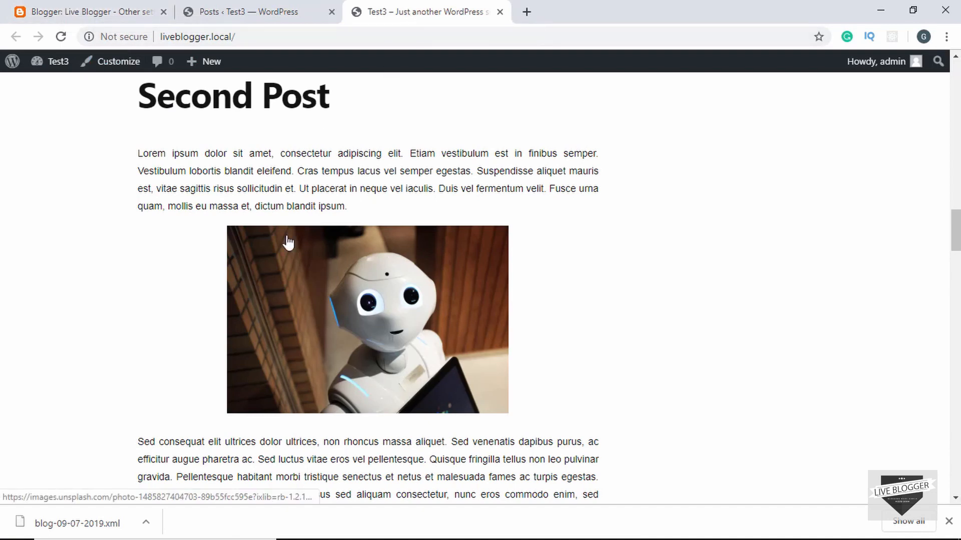
# Step: Switch to Blogger, view the published Second Post, and examine the year, month and file name parts of its URL
pyautogui.click(75, 12)
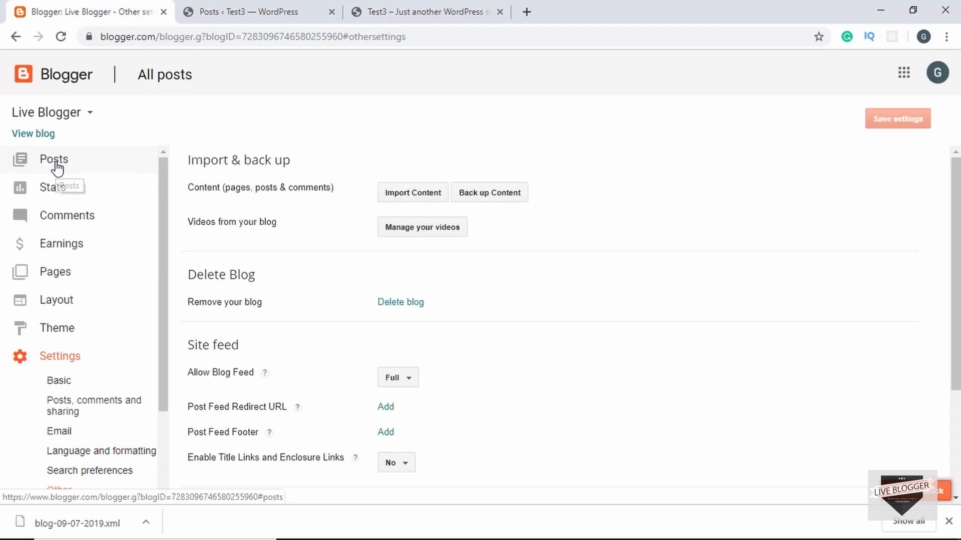
pyautogui.click(56, 167)
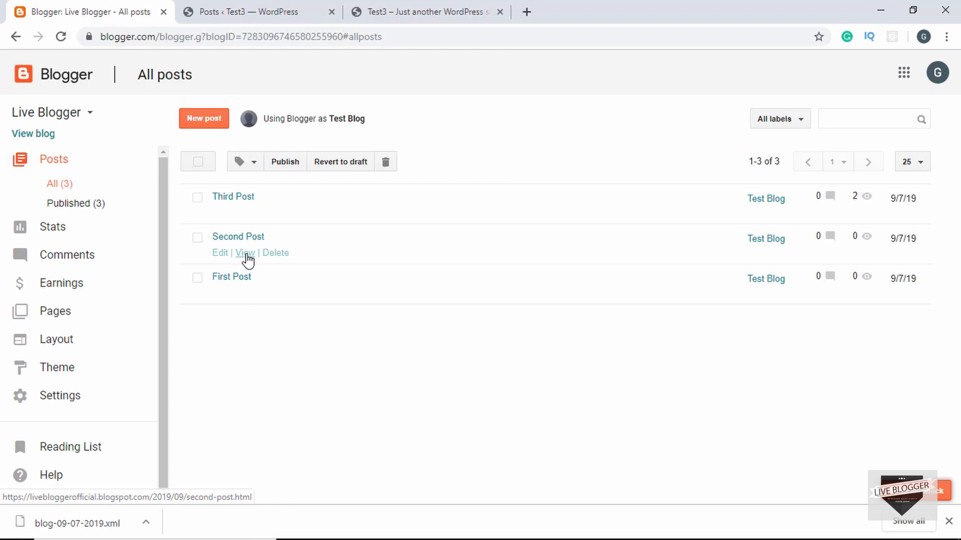
pyautogui.click(246, 253)
pyautogui.click(240, 7)
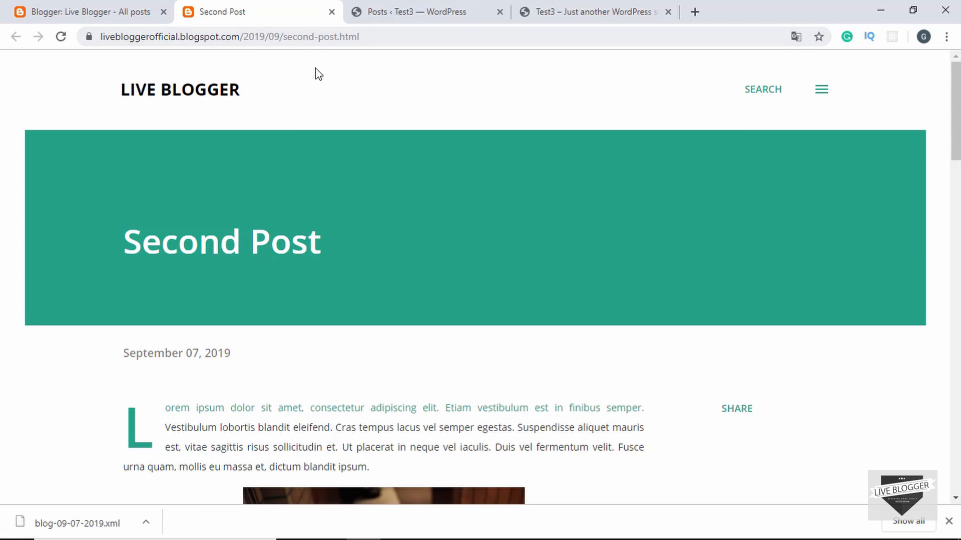
pyautogui.doubleClick(258, 36)
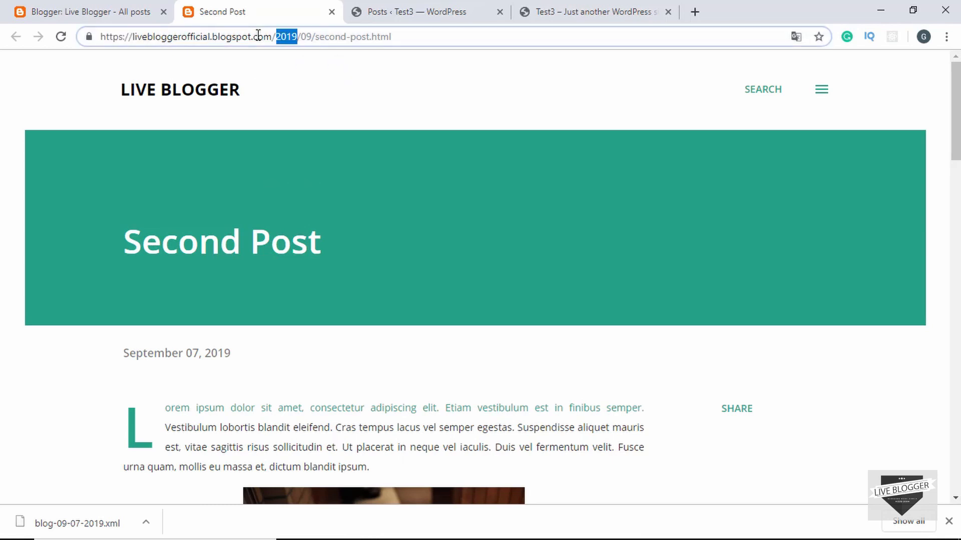
pyautogui.doubleClick(306, 36)
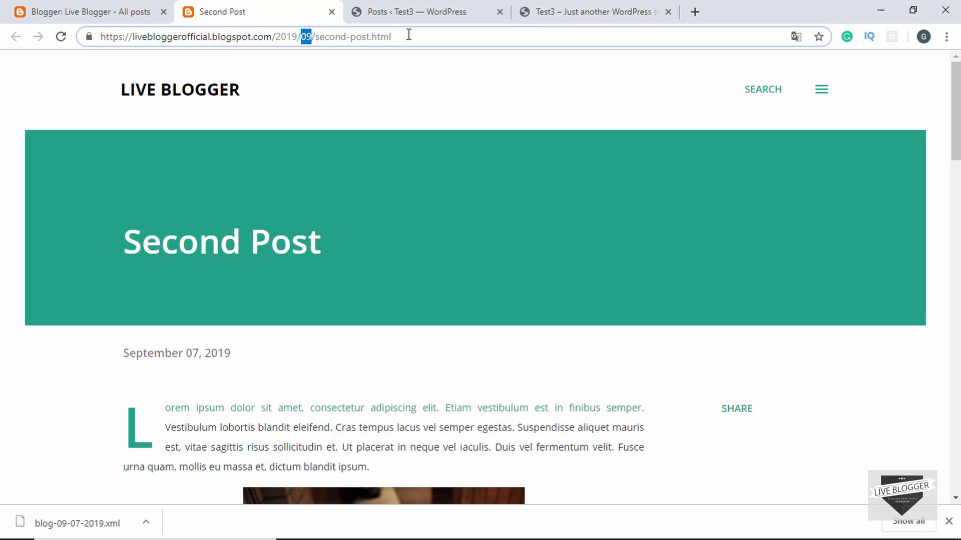
pyautogui.moveTo(408, 35)
pyautogui.mouseDown()
pyautogui.moveTo(317, 37)
pyautogui.moveTo(398, 38)
pyautogui.mouseUp()
pyautogui.click(390, 39)
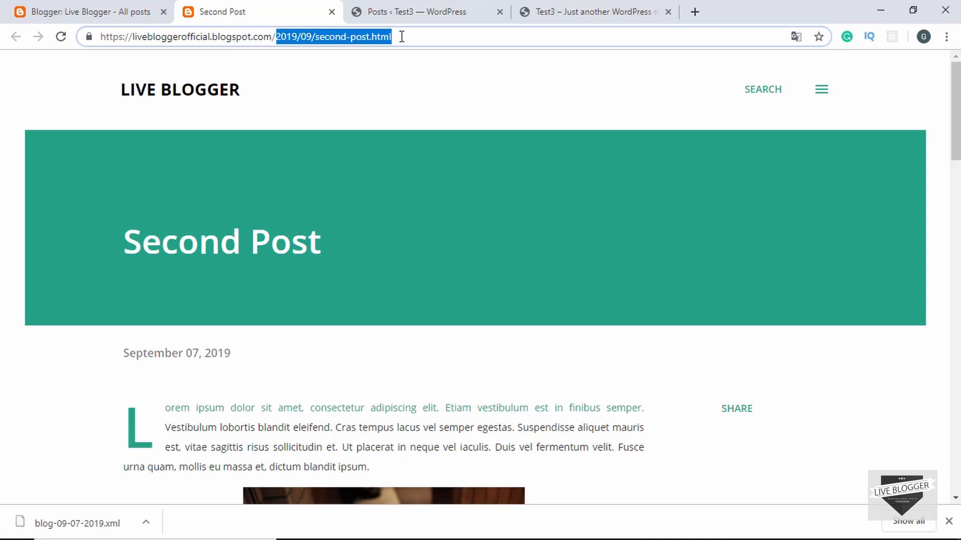
# Step: Open Second Post on the WordPress site, compare its URL structure with the Blogger version's, and return to the WordPress dashboard
pyautogui.click(549, 13)
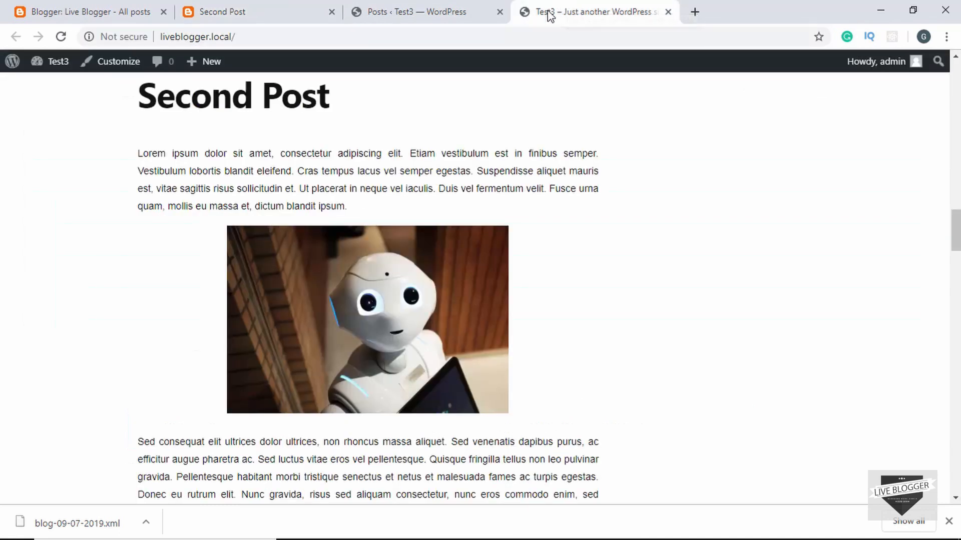
pyautogui.click(246, 114)
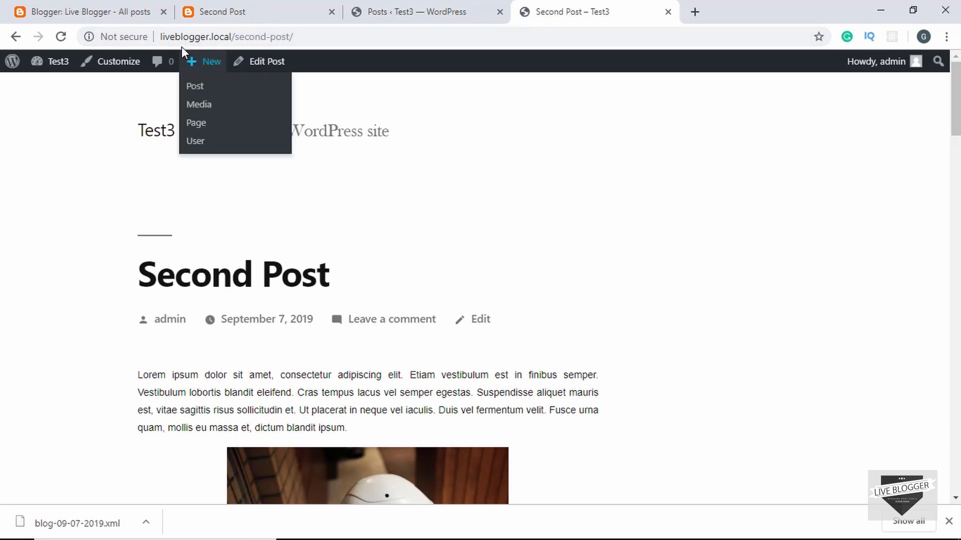
pyautogui.click(163, 38)
pyautogui.moveTo(162, 38); pyautogui.dragTo(299, 37)
pyautogui.click(243, 38)
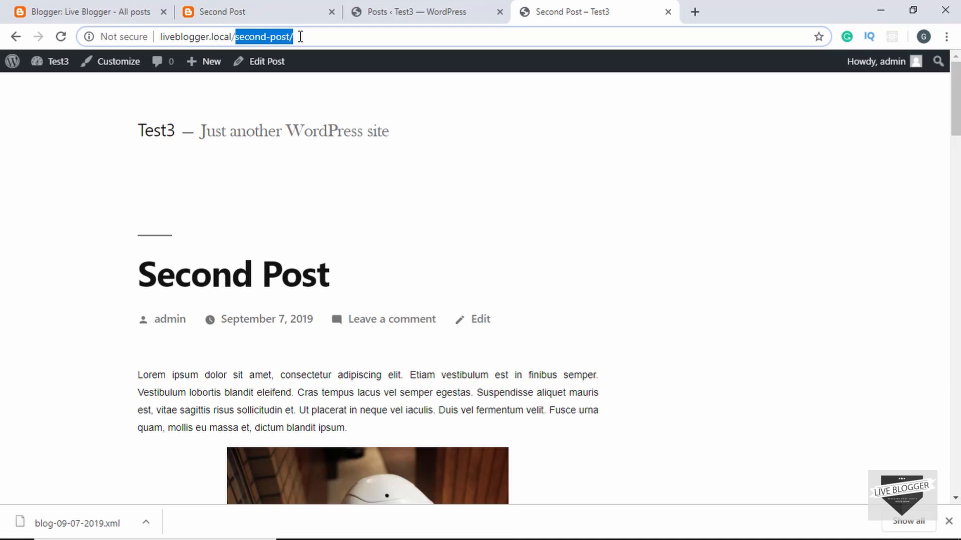
pyautogui.click(319, 39)
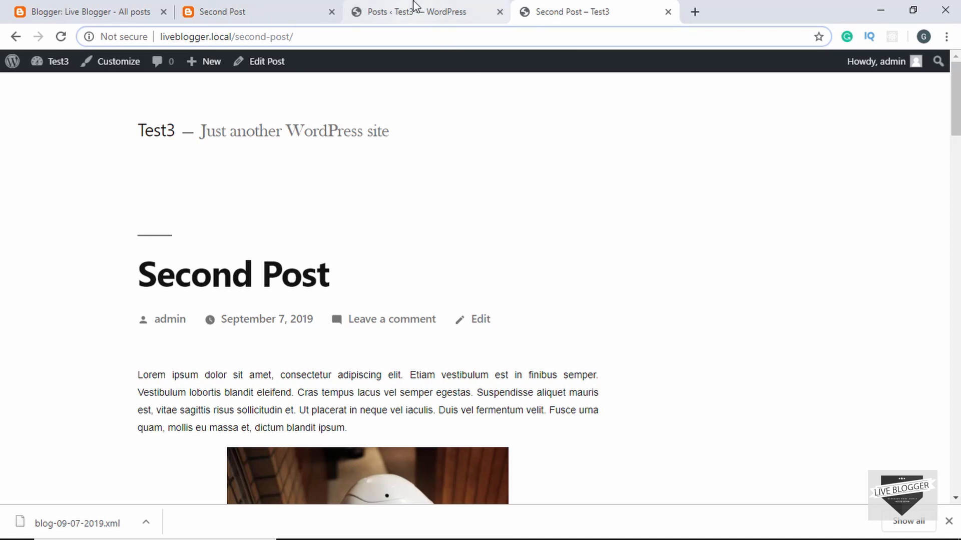
pyautogui.moveTo(235, 37); pyautogui.dragTo(338, 31)
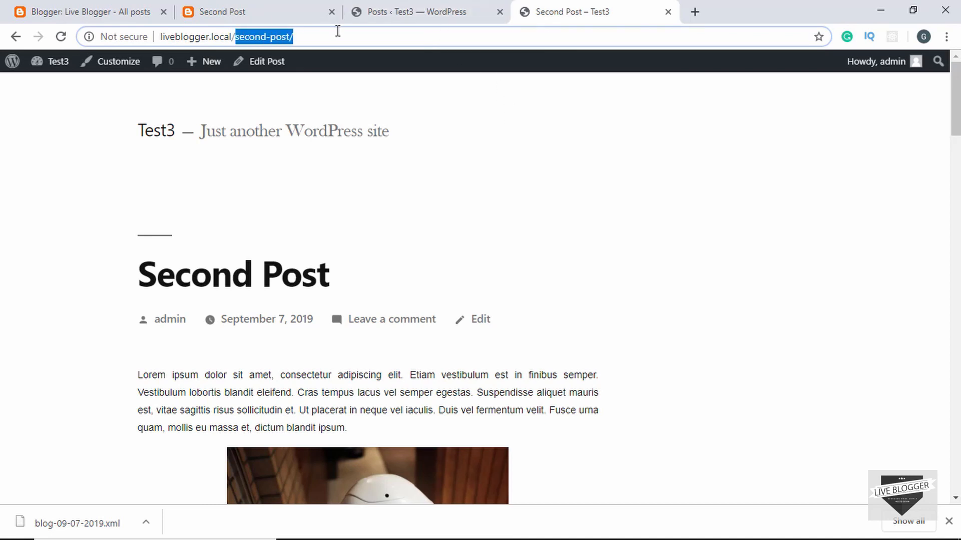
pyautogui.click(248, 11)
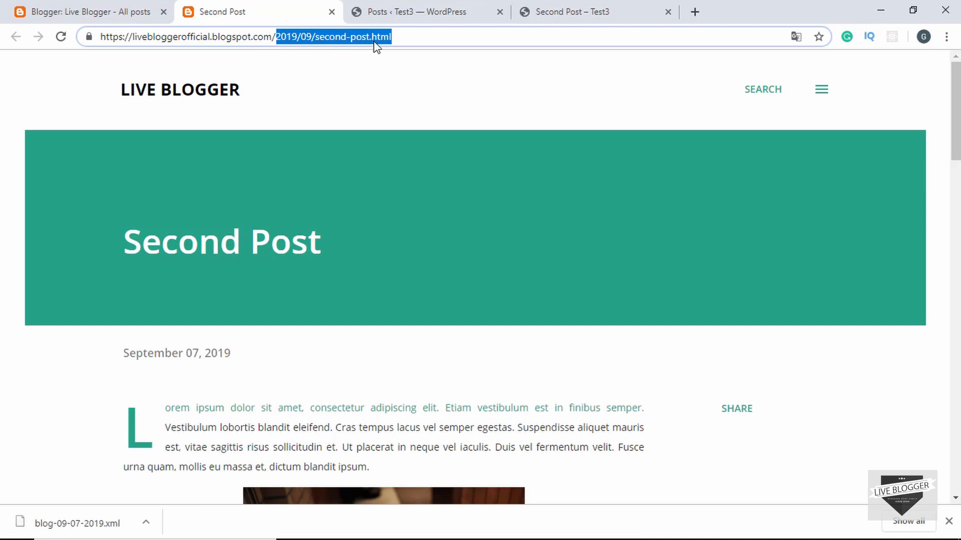
pyautogui.click(406, 8)
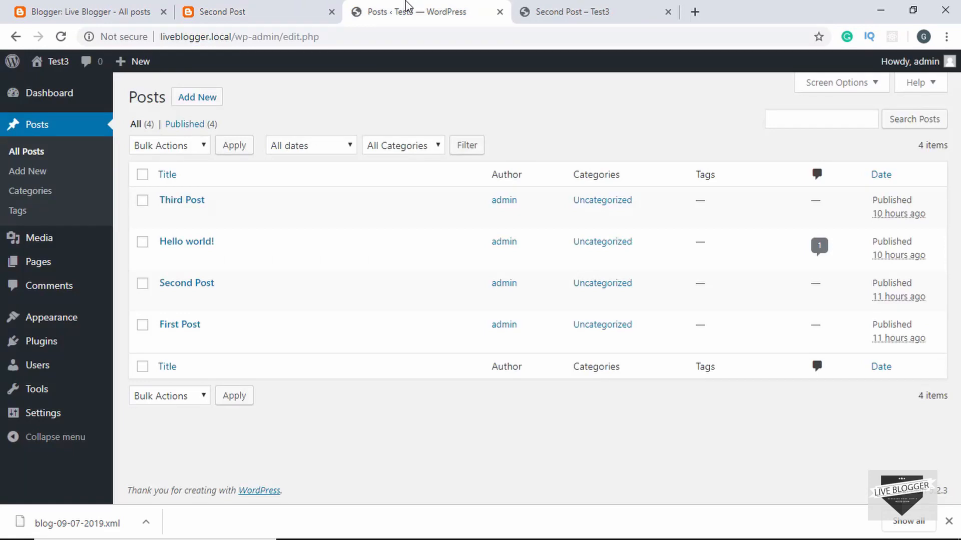
# Step: Set the WordPress permalink structure to Month and name and save the change
pyautogui.hotkey('ctrl', 'shift', 'Tab')
pyautogui.click(406, 8)
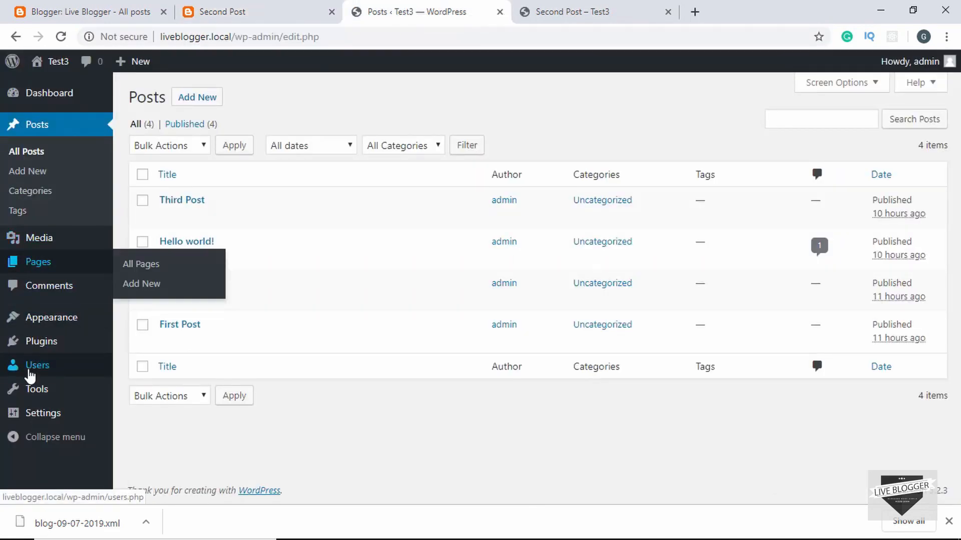
pyautogui.moveTo(34, 416)
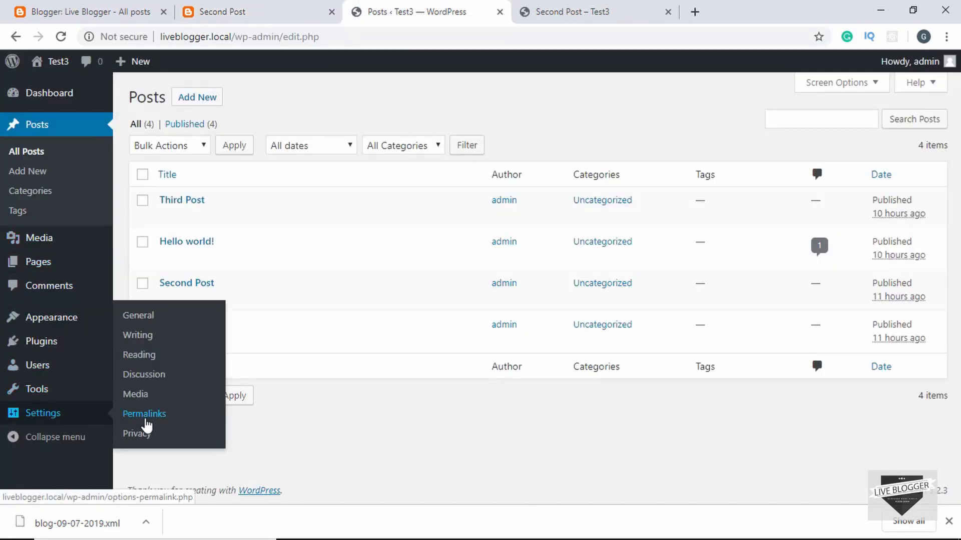
pyautogui.click(144, 414)
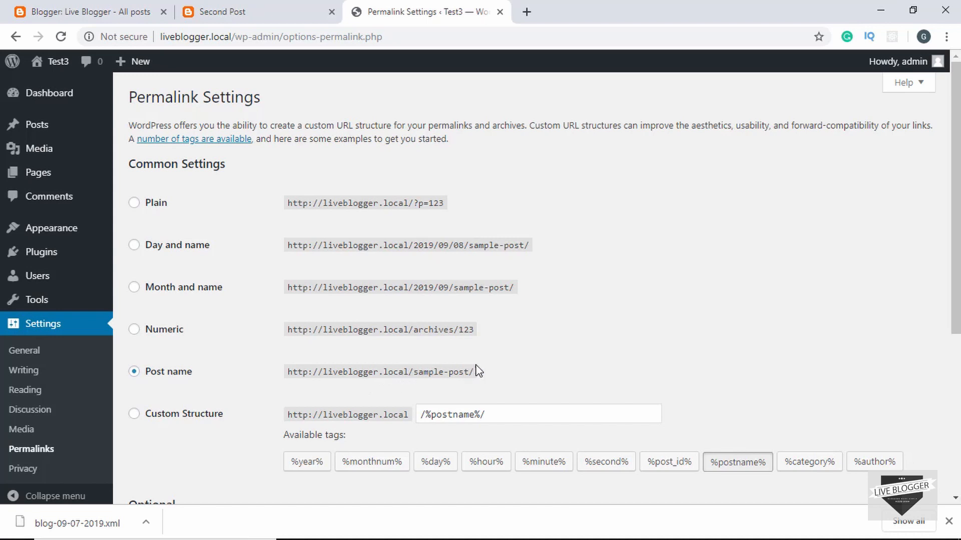
pyautogui.click(173, 294)
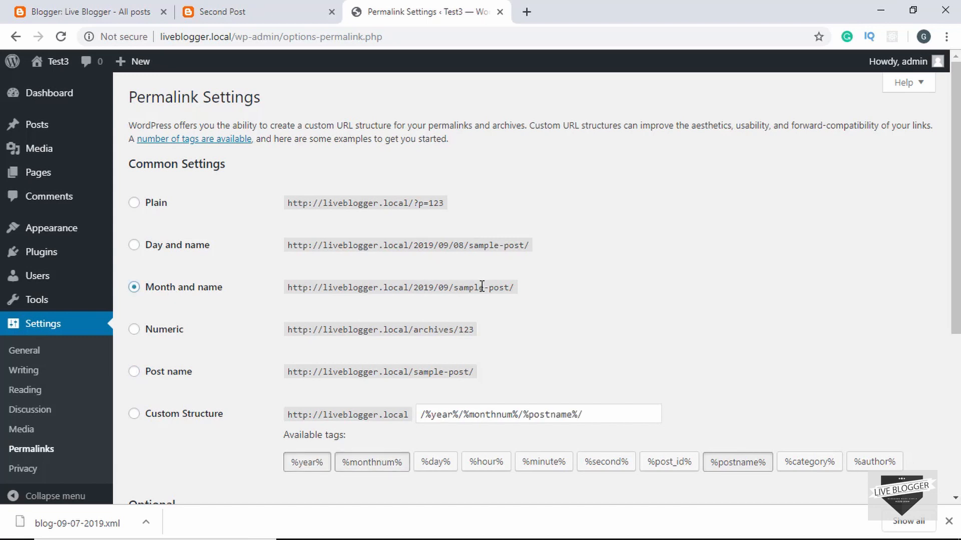
pyautogui.scroll(-2, 150, 295)
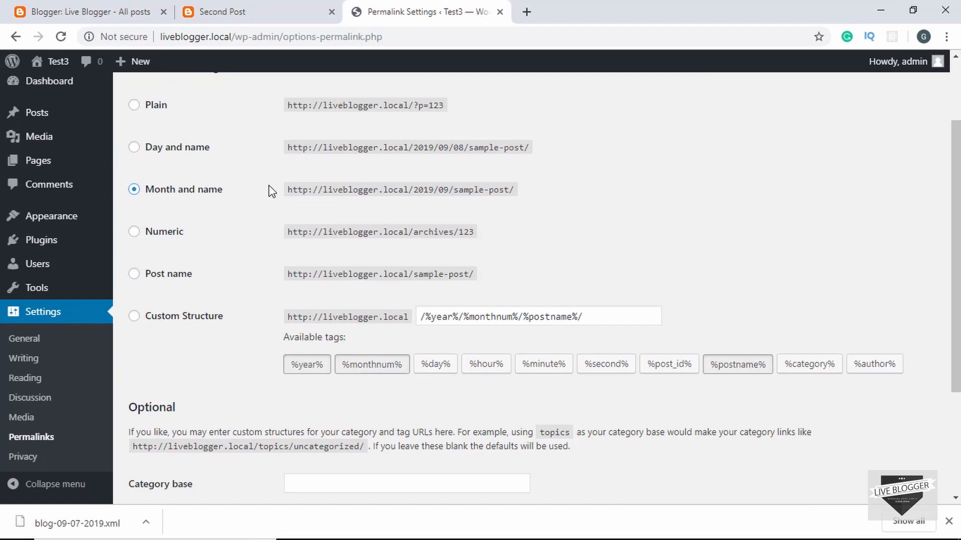
pyautogui.scroll(-3, 270, 190)
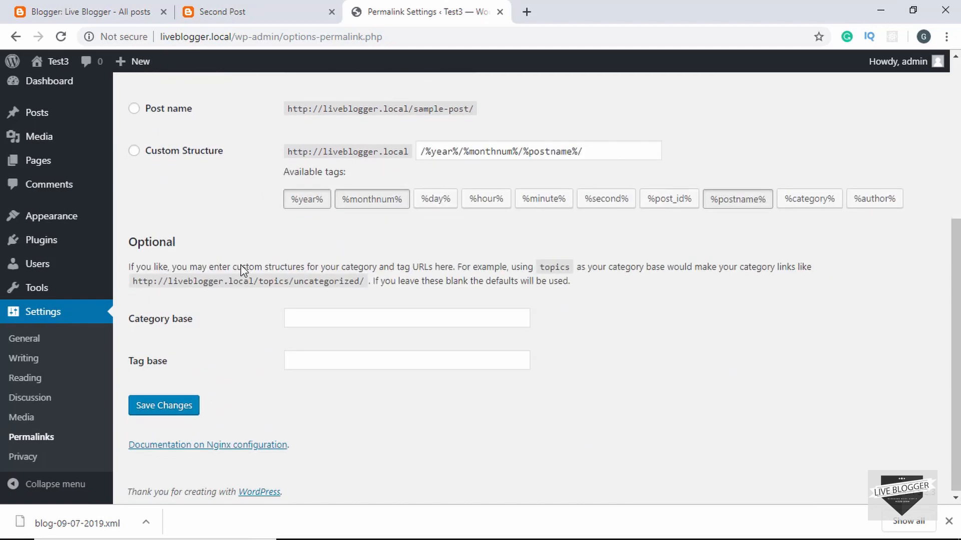
pyautogui.click(170, 411)
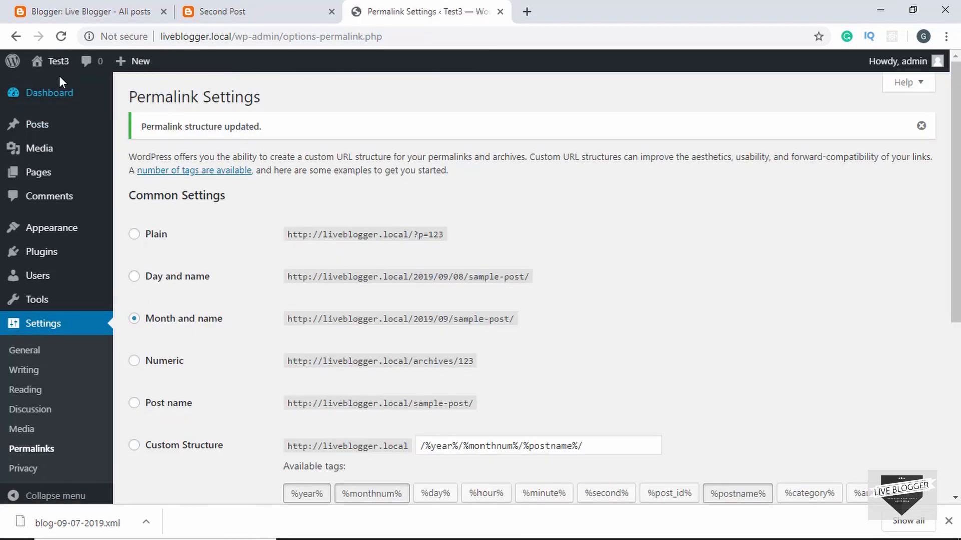
# Step: Open Second Post on the live site in a separate tab, compare its URL with the Blogger version's, and close the Blogger post
pyautogui.moveTo(55, 61)
pyautogui.middleClick(40, 85)
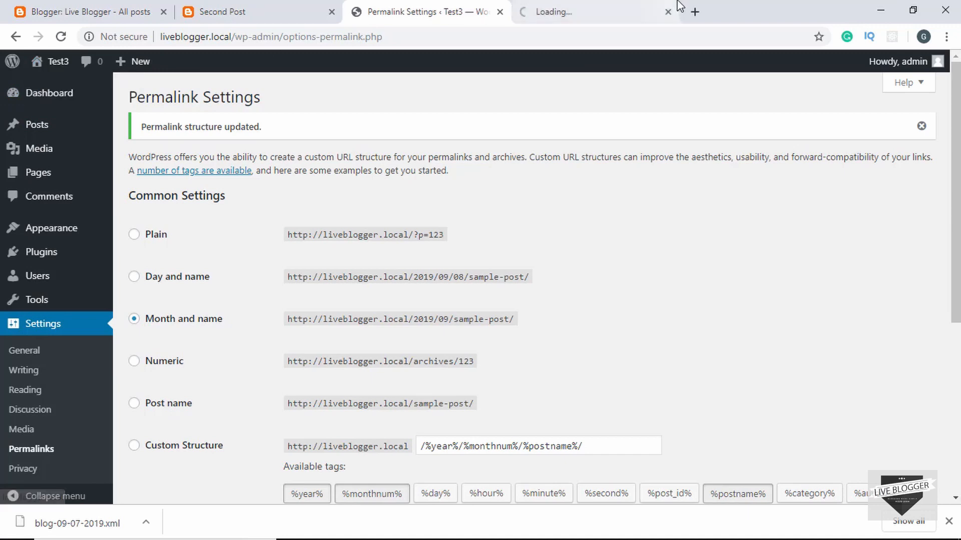
pyautogui.click(591, 10)
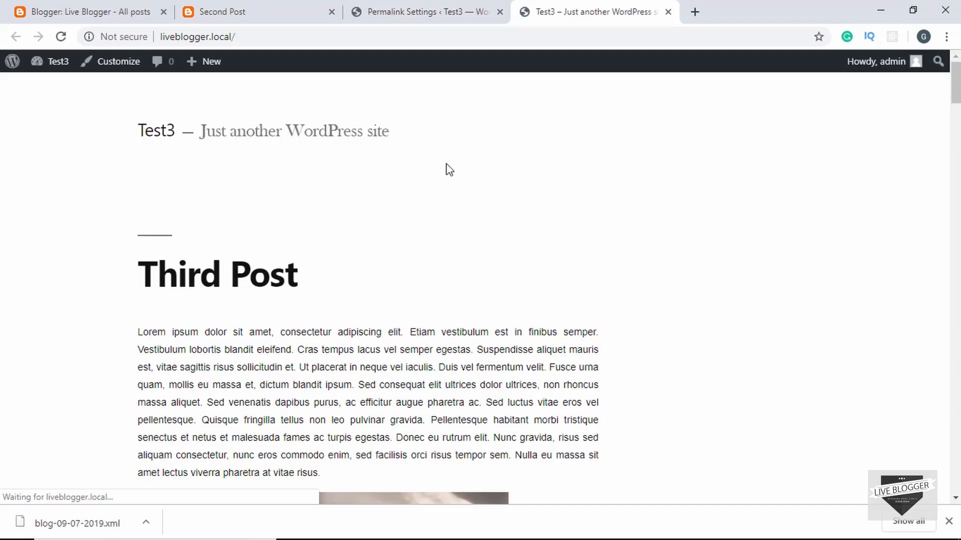
pyautogui.scroll(-15, 360, 313)
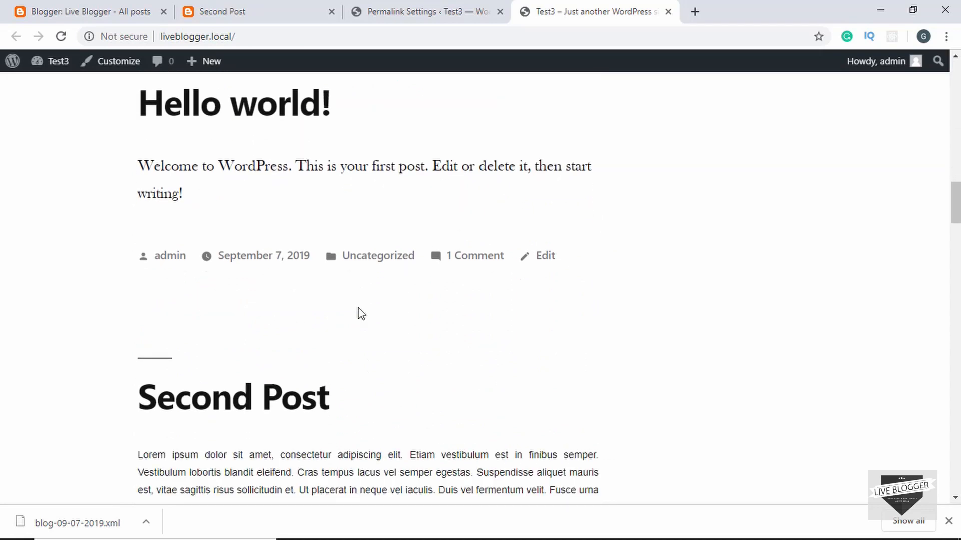
pyautogui.scroll(-4, 360, 312)
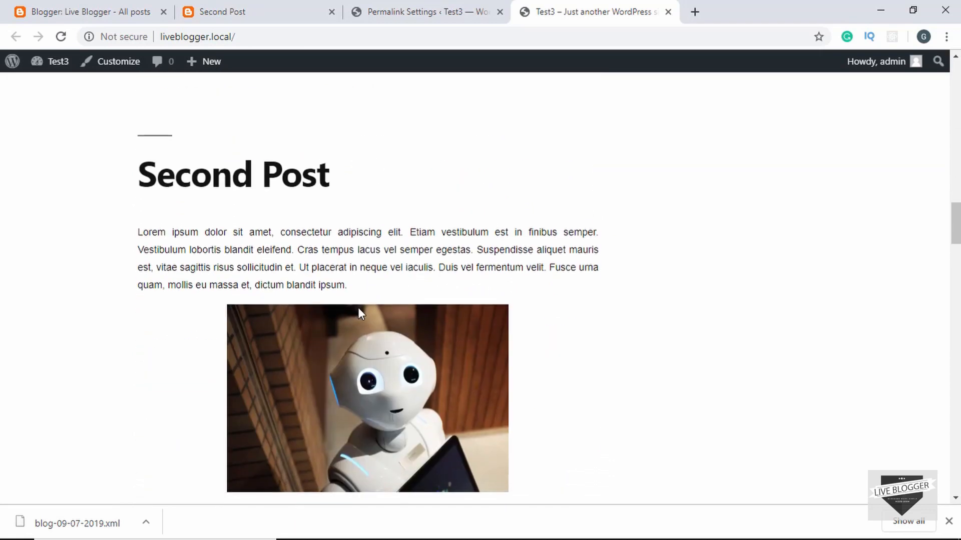
pyautogui.click(263, 185)
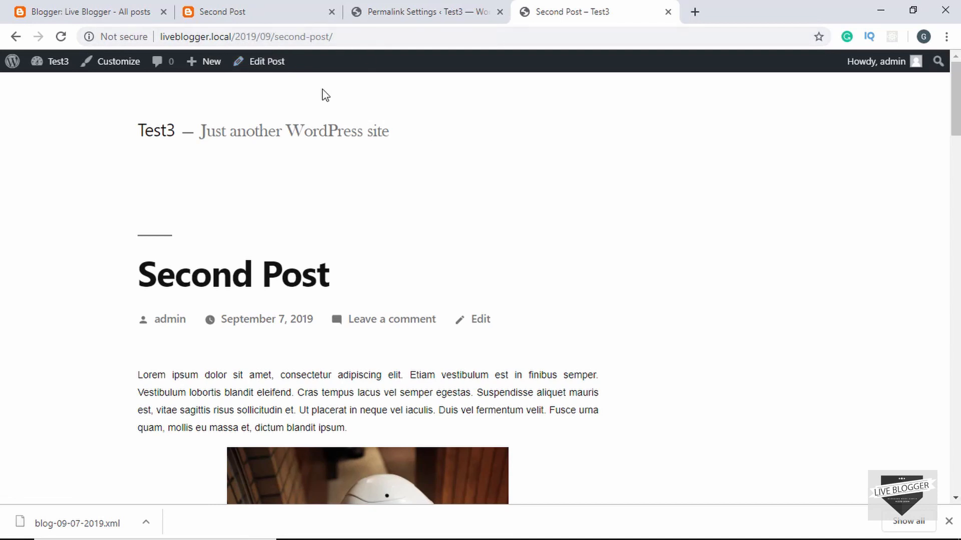
pyautogui.click(270, 18)
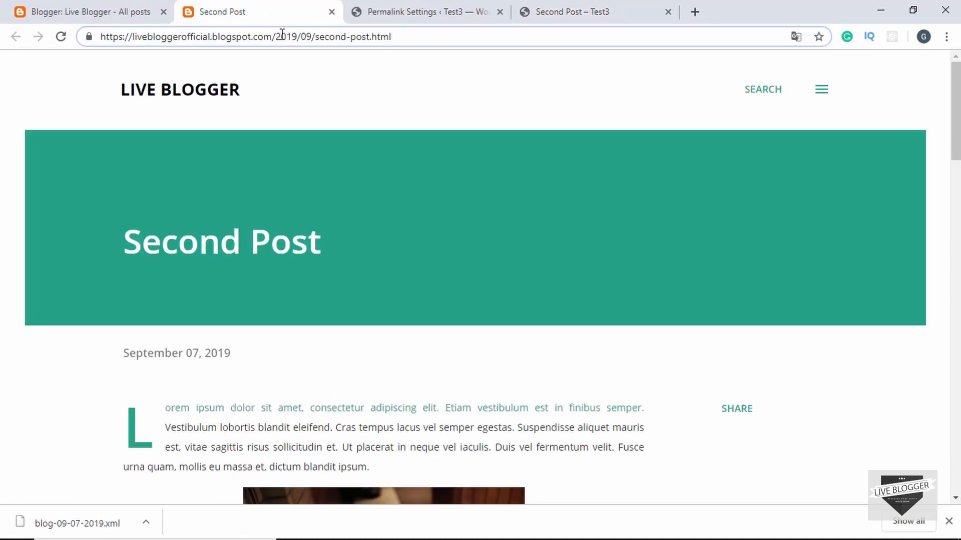
pyautogui.click(331, 12)
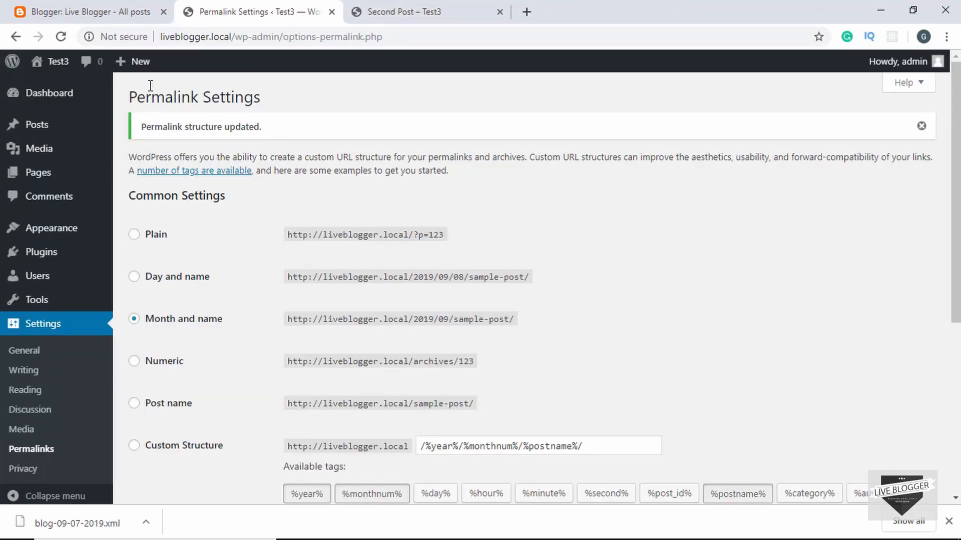
pyautogui.click(74, 16)
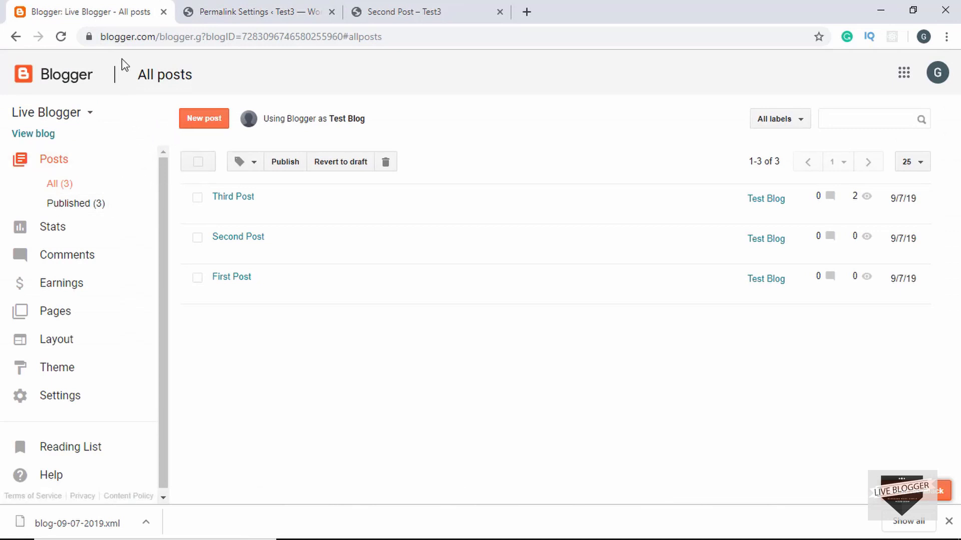
pyautogui.click(258, 10)
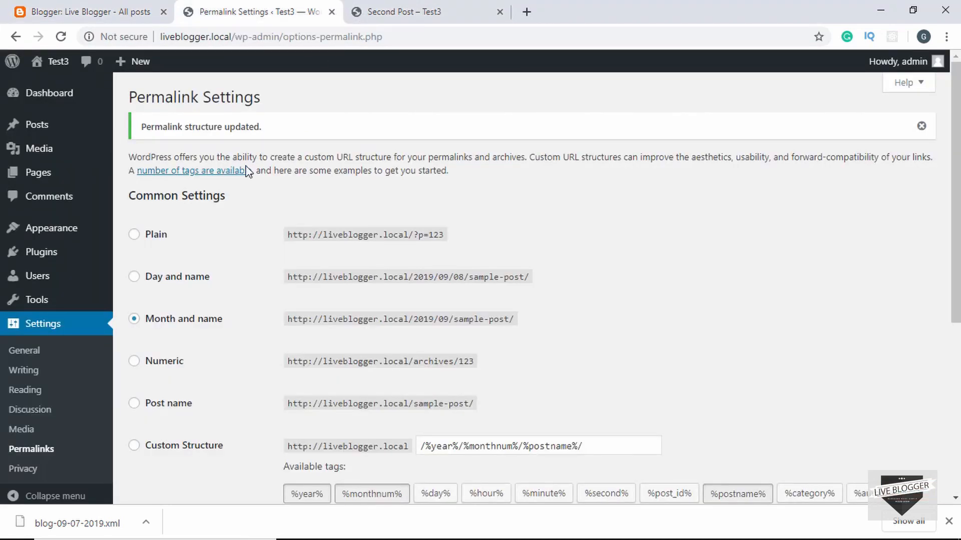
pyautogui.click(56, 13)
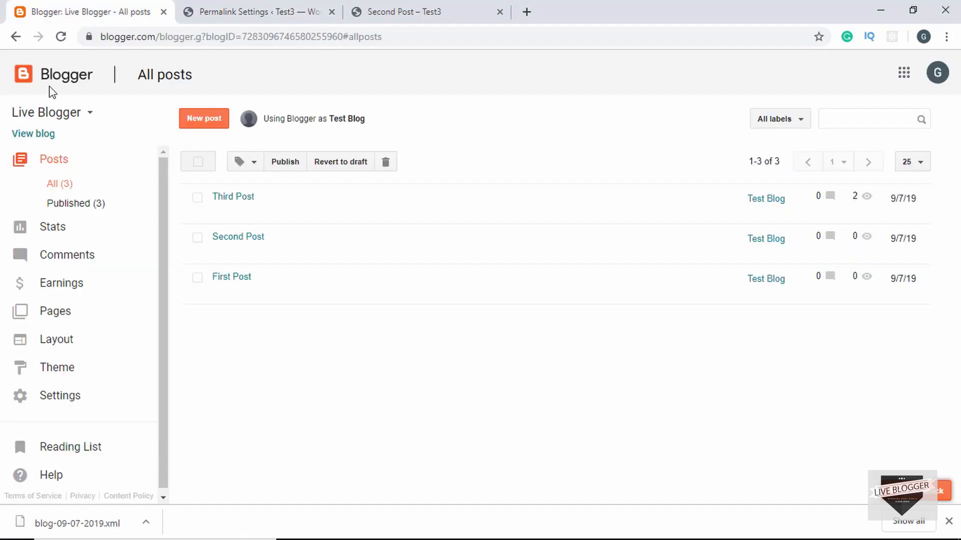
pyautogui.scroll(-1, 99, 302)
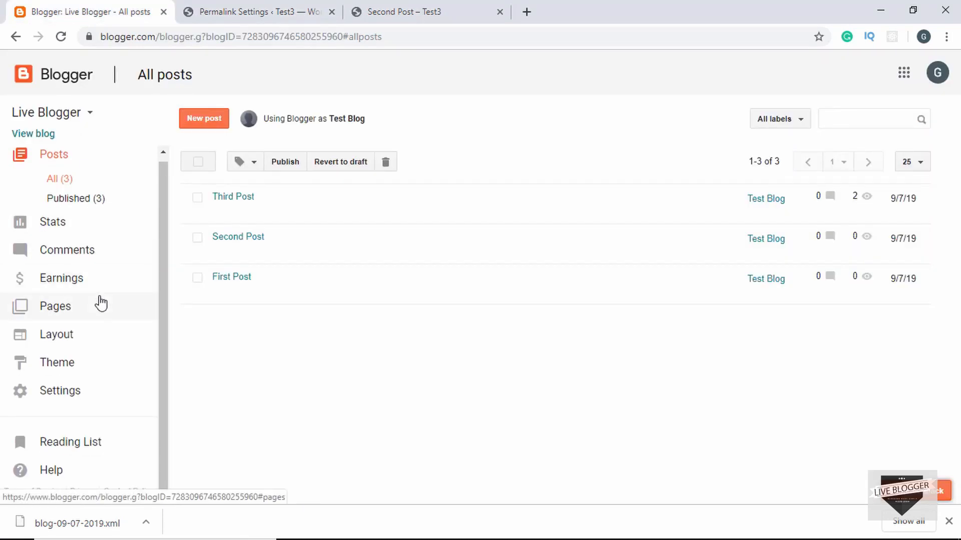
pyautogui.scroll(1, 100, 302)
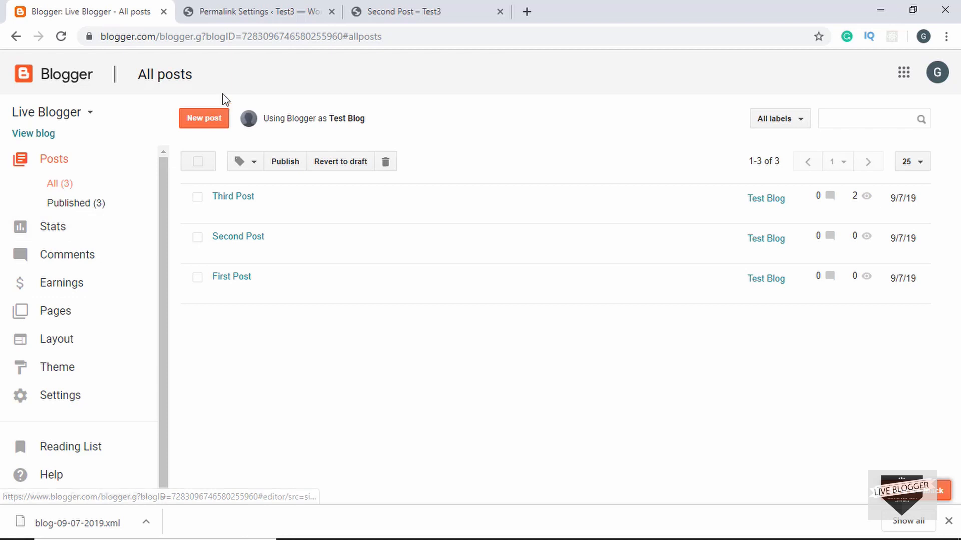
# Step: Close the WordPress Second Post page and search for new plugins matching "blogger to wordpress"
pyautogui.click(271, 10)
pyautogui.click(499, 12)
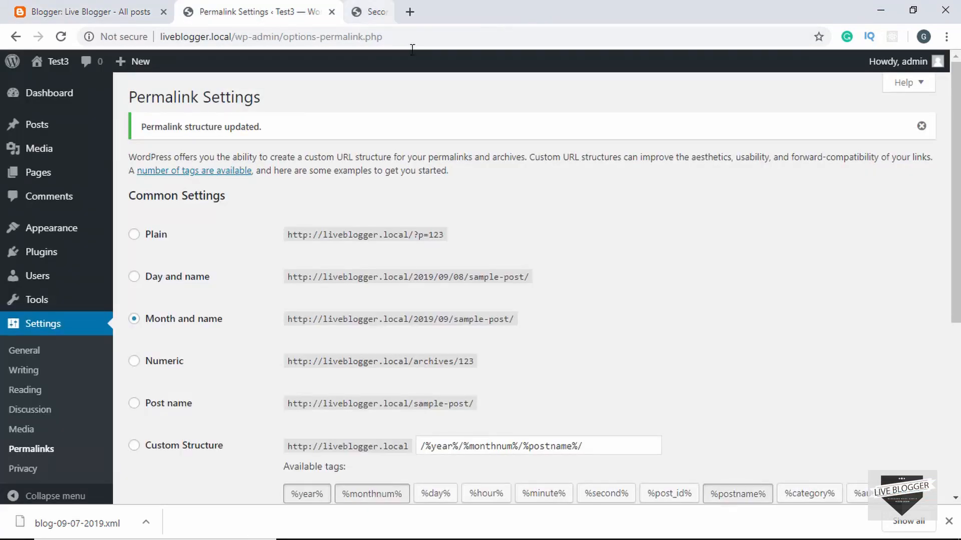
pyautogui.moveTo(31, 251)
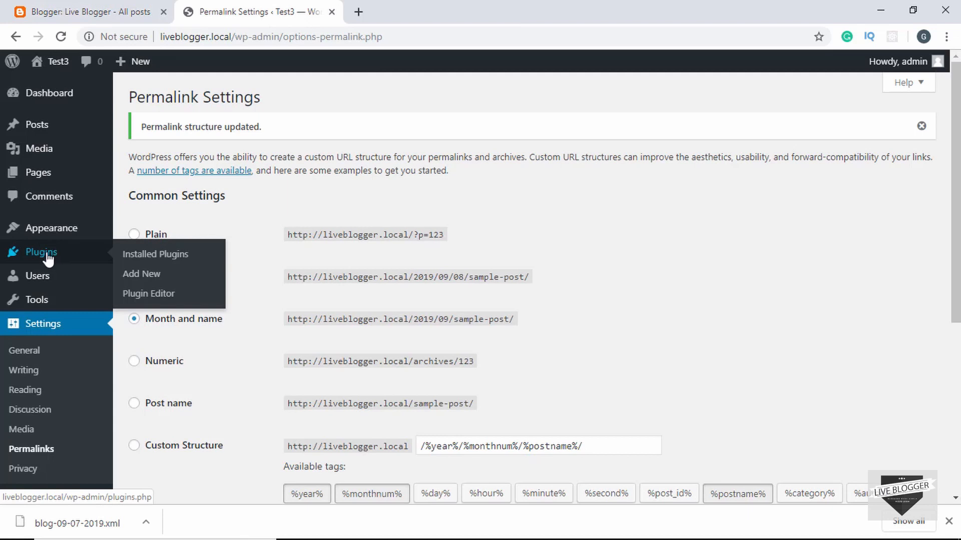
pyautogui.click(134, 278)
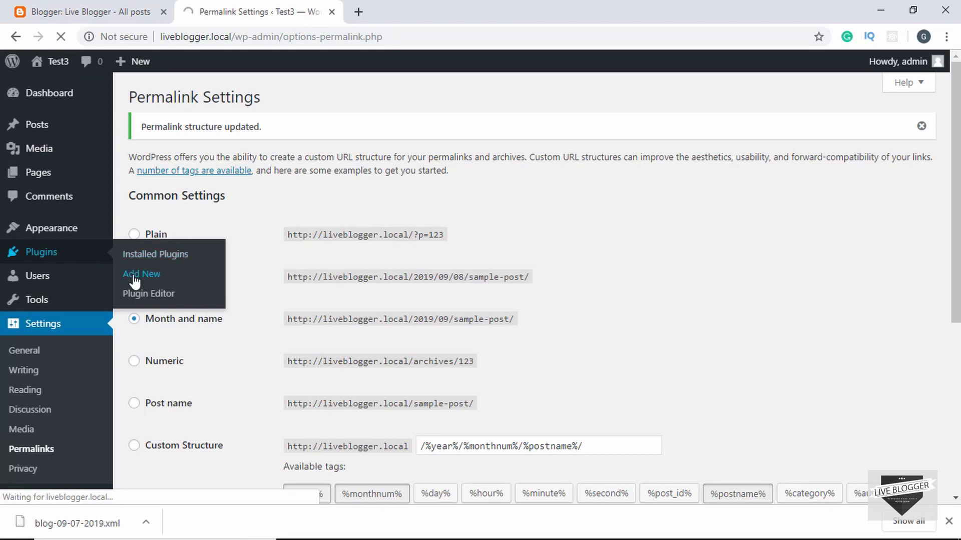
pyautogui.click(804, 141)
pyautogui.write('blogg')
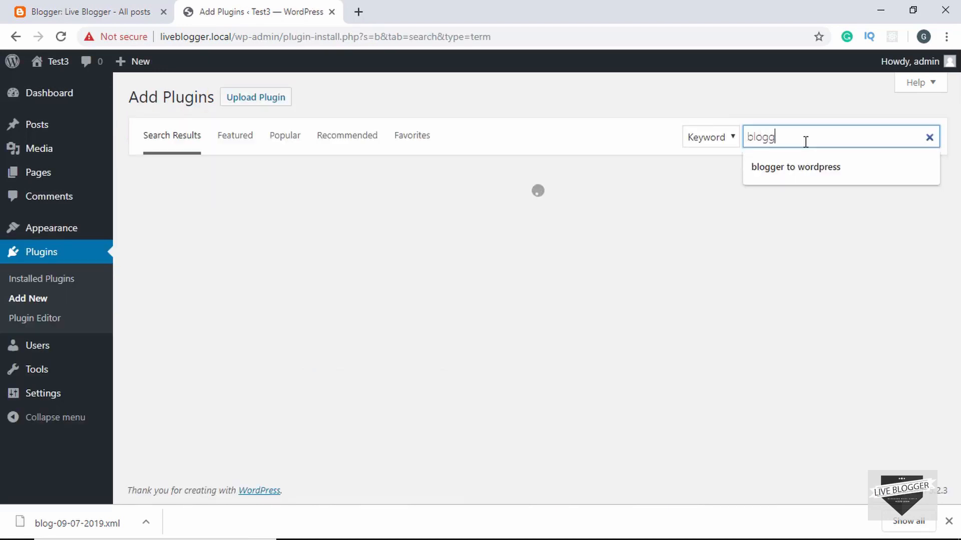
pyautogui.write('er torw')
pyautogui.press('BackSpace')
pyautogui.press('BackSpace')
pyautogui.press('BackSpace')
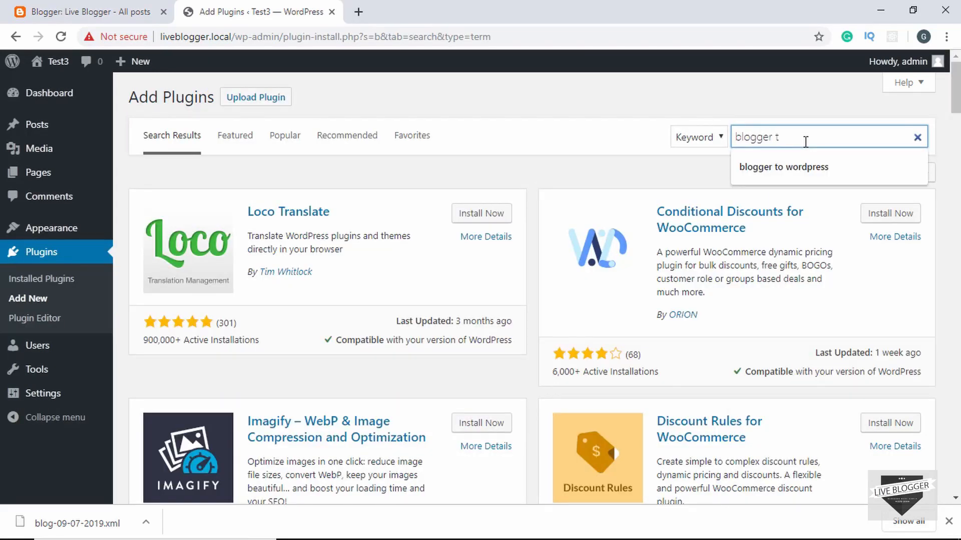
pyautogui.write('w')
pyautogui.press('BackSpace')
pyautogui.press('BackSpace')
pyautogui.write('o wordpress')
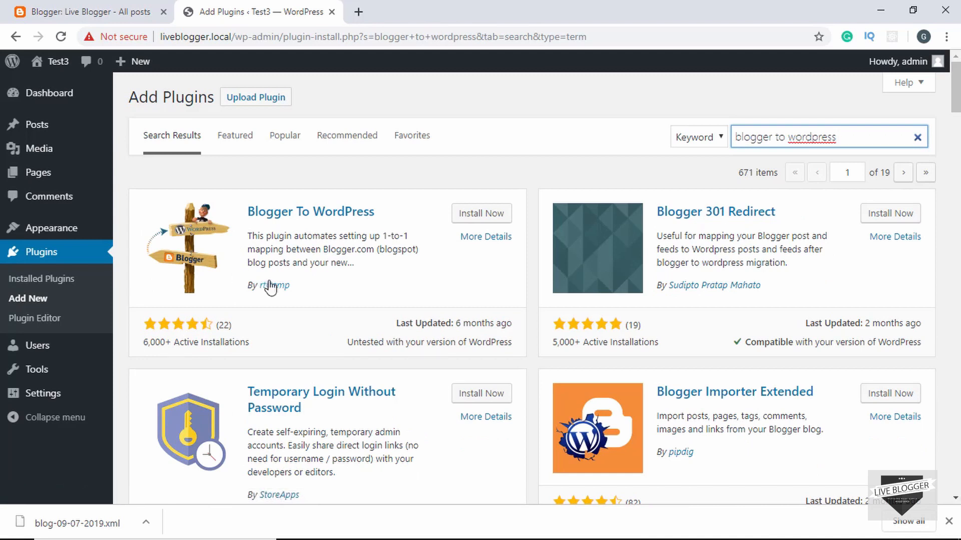
# Step: Install and activate the Blogger To WordPress plugin by rtCamp, and open its Blogger To WordPress Redirection page
pyautogui.click(488, 216)
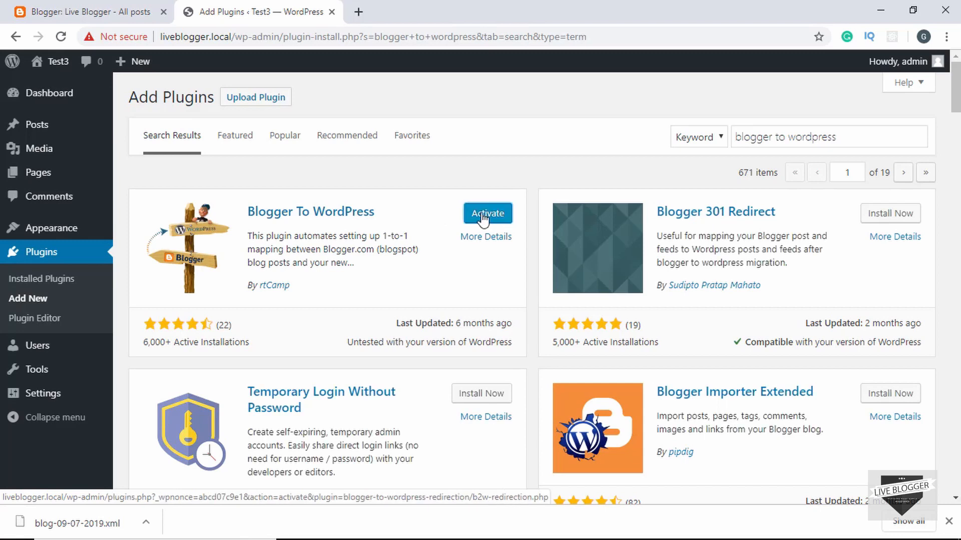
pyautogui.click(482, 215)
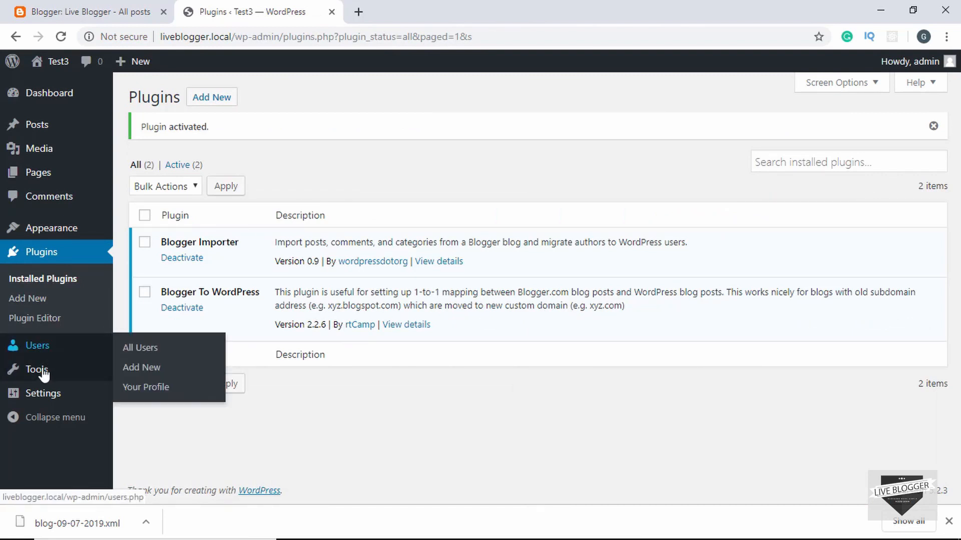
pyautogui.moveTo(11, 370)
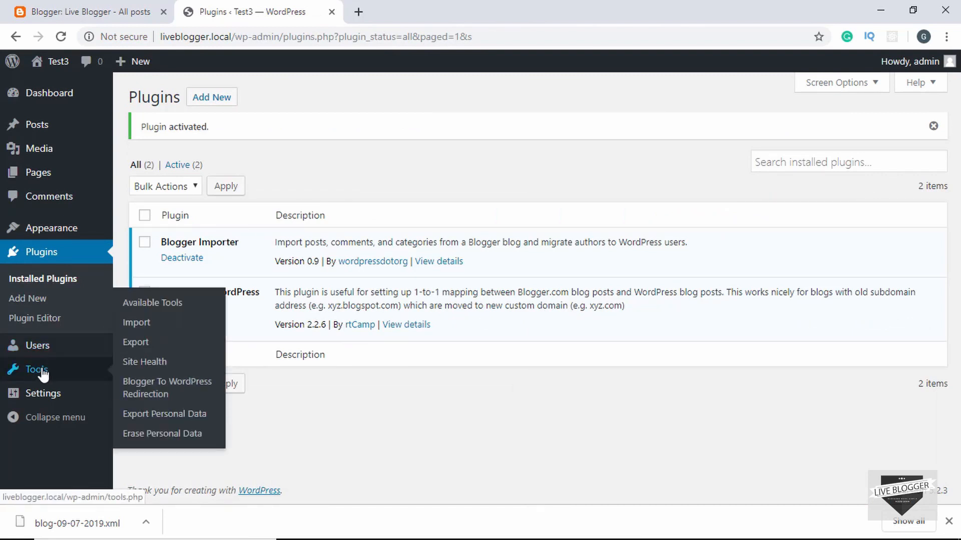
pyautogui.click(182, 386)
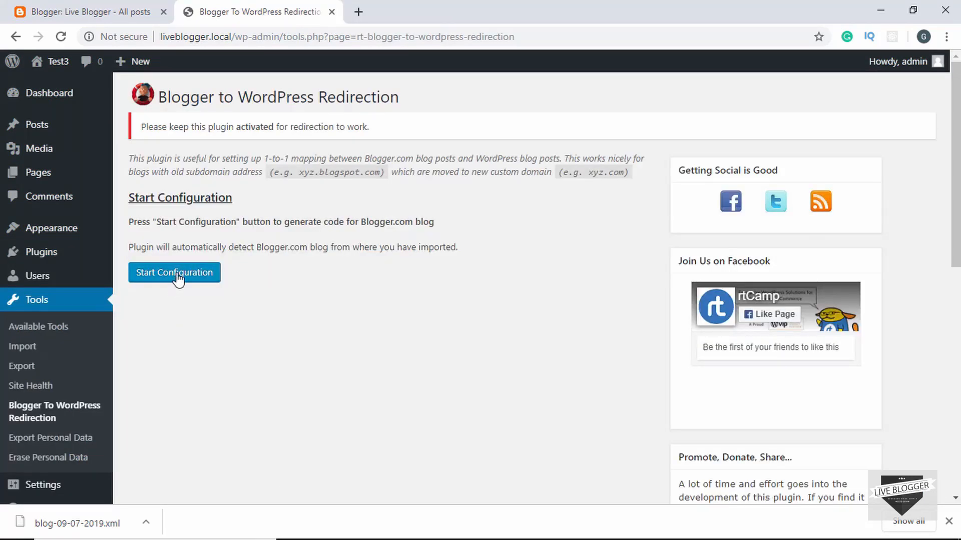
# Step: Start the redirection configuration, generate the code for livebloggerofficial.blogspot.com, and select all of the generated code
pyautogui.click(175, 272)
pyautogui.scroll(-2, 238, 264)
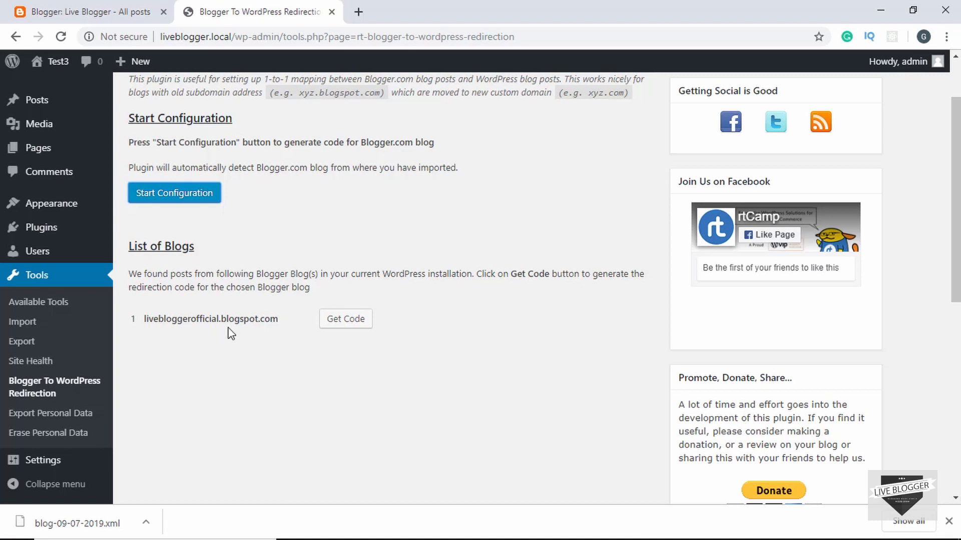
pyautogui.click(347, 320)
pyautogui.scroll(-5, 351, 324)
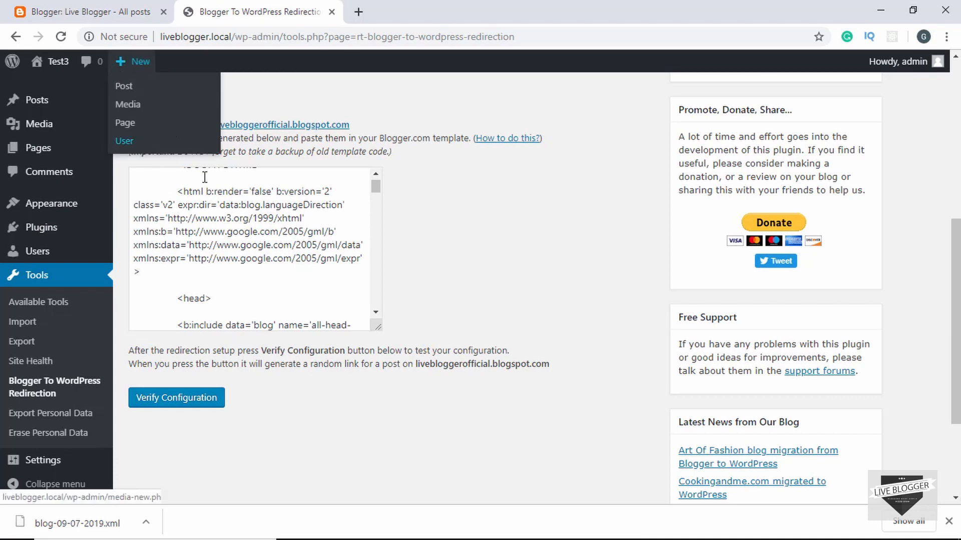
pyautogui.click(257, 218)
pyautogui.hotkey('ctrl', 'a')
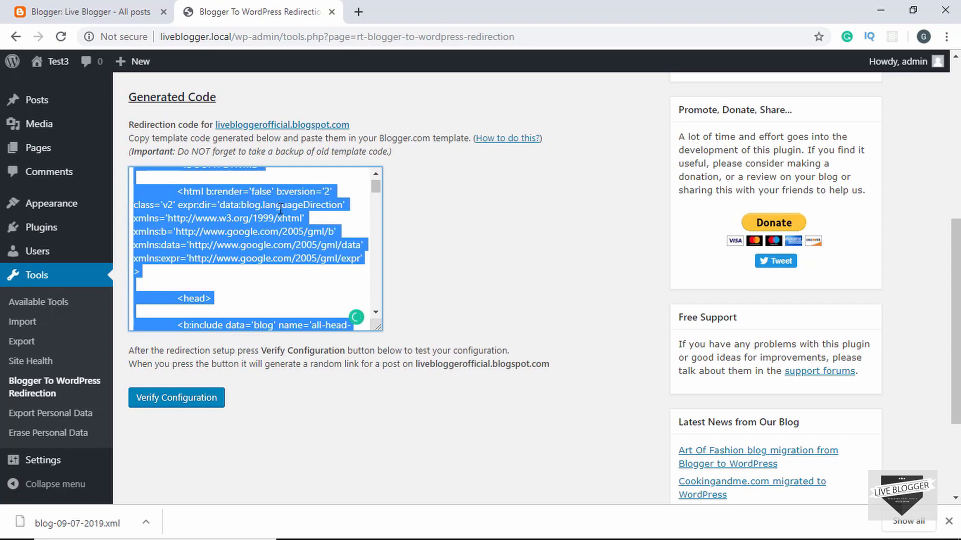
# Step: Switch to Blogger and open the Live Blogger theme's HTML code for editing
pyautogui.click(94, 12)
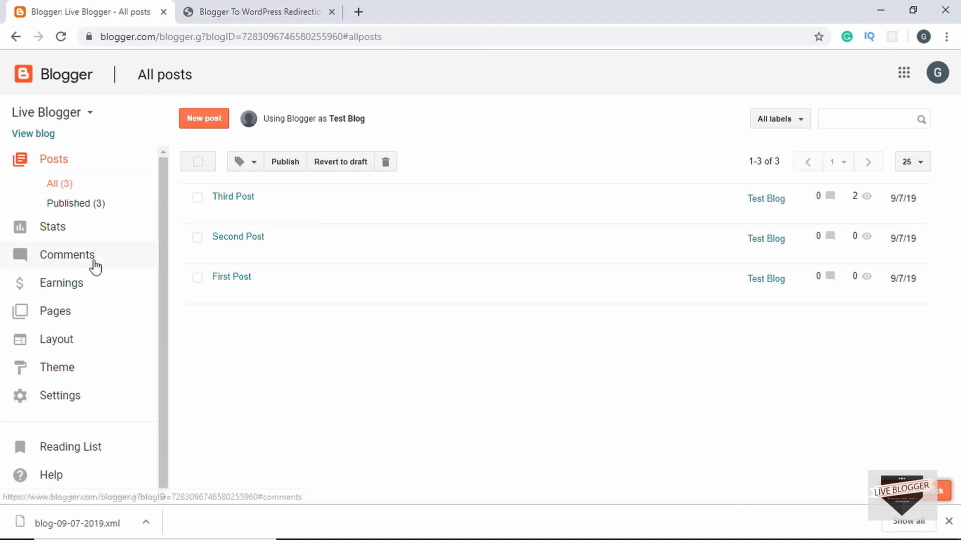
pyautogui.click(60, 371)
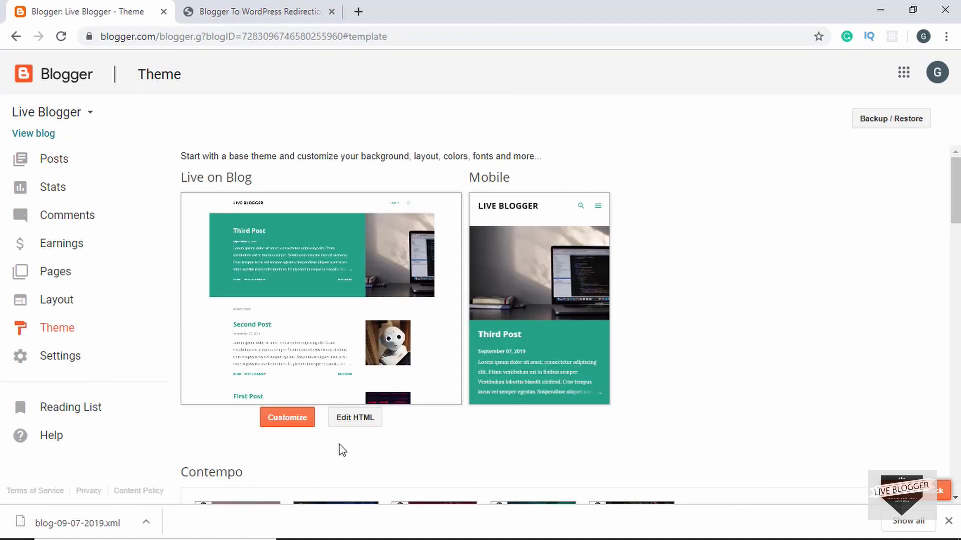
pyautogui.click(368, 424)
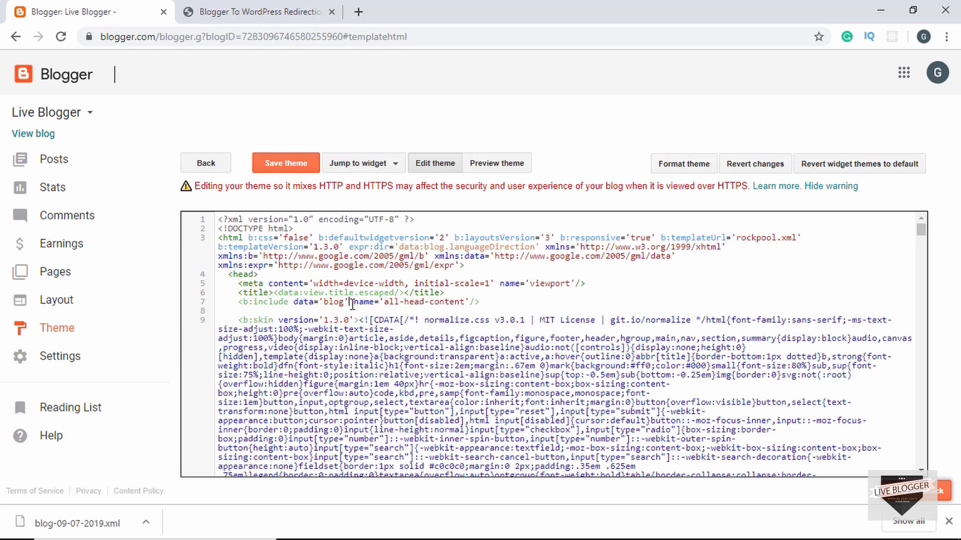
# Step: Replace all of the Blogger theme's HTML with the redirection code generated in WordPress and save the theme
pyautogui.hotkey('ctrl', 'a')
pyautogui.press('Delete')
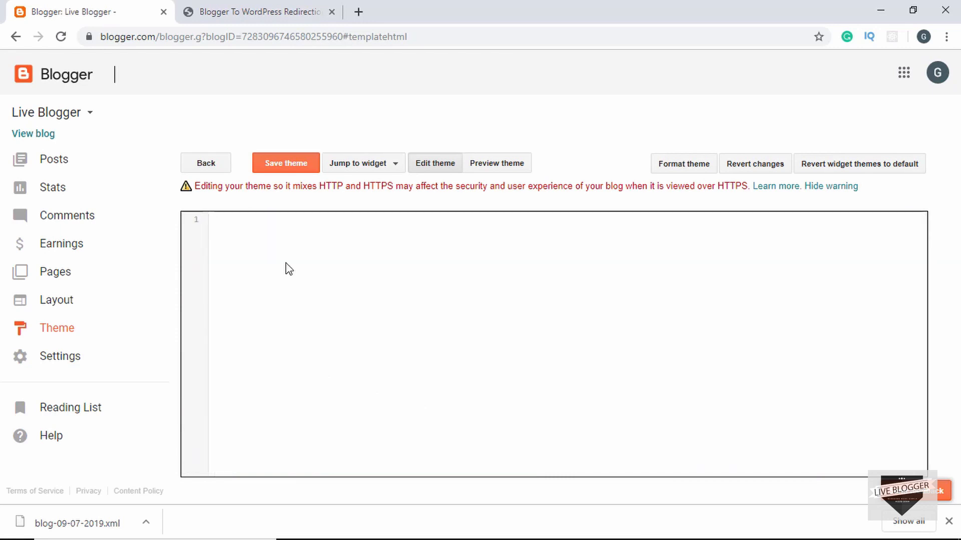
pyautogui.click(264, 10)
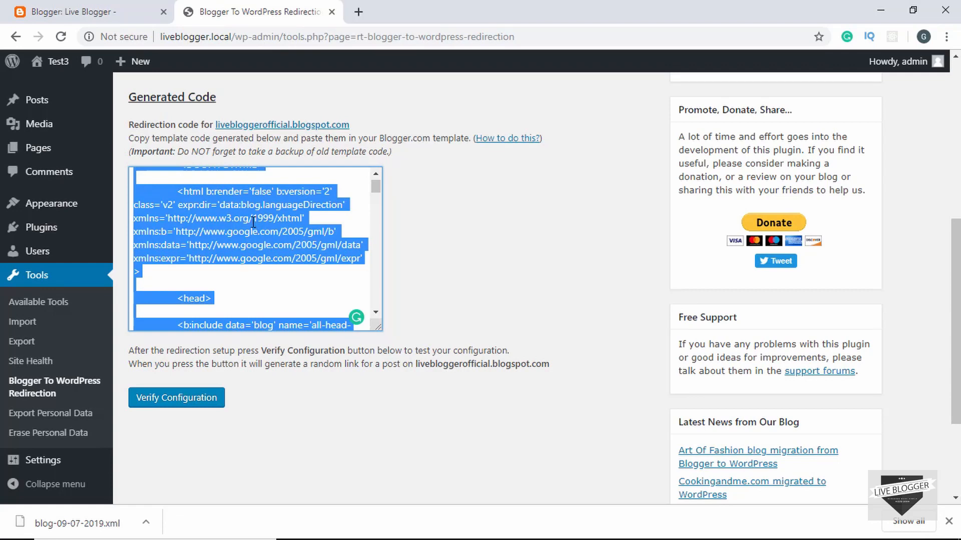
pyautogui.click(111, 11)
pyautogui.hotkey('ctrl', 'v')
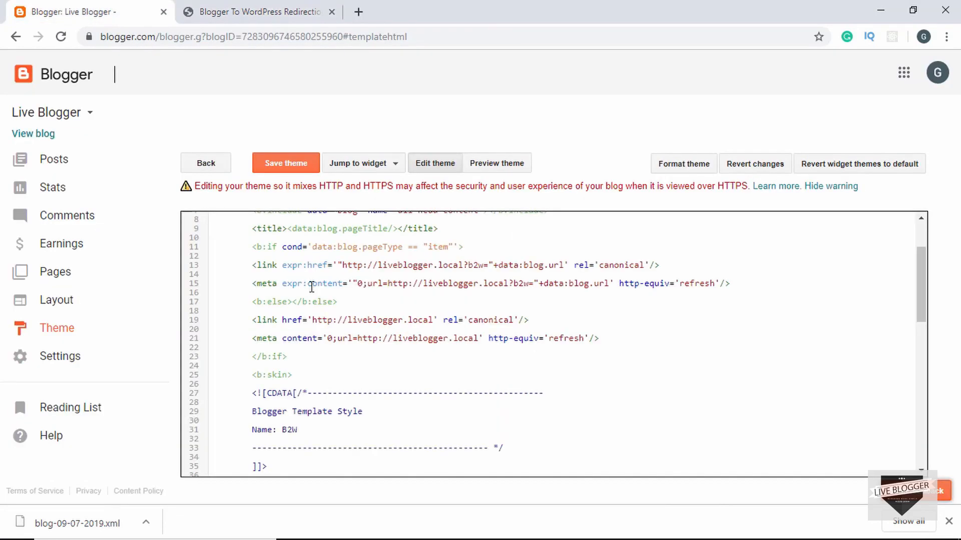
pyautogui.click(288, 164)
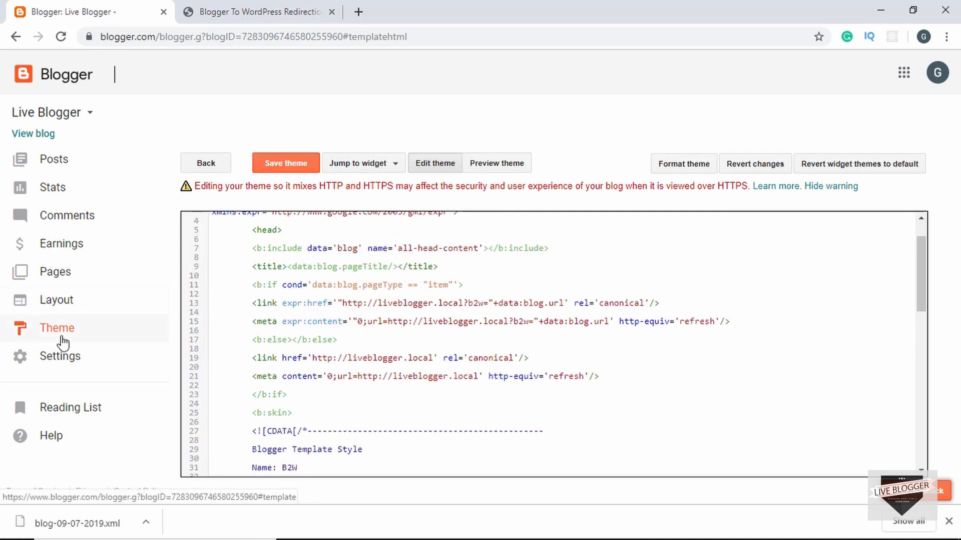
# Step: Set the Blogger mobile theme option to "No. Show desktop theme on mobile devices." and save it
pyautogui.click(49, 328)
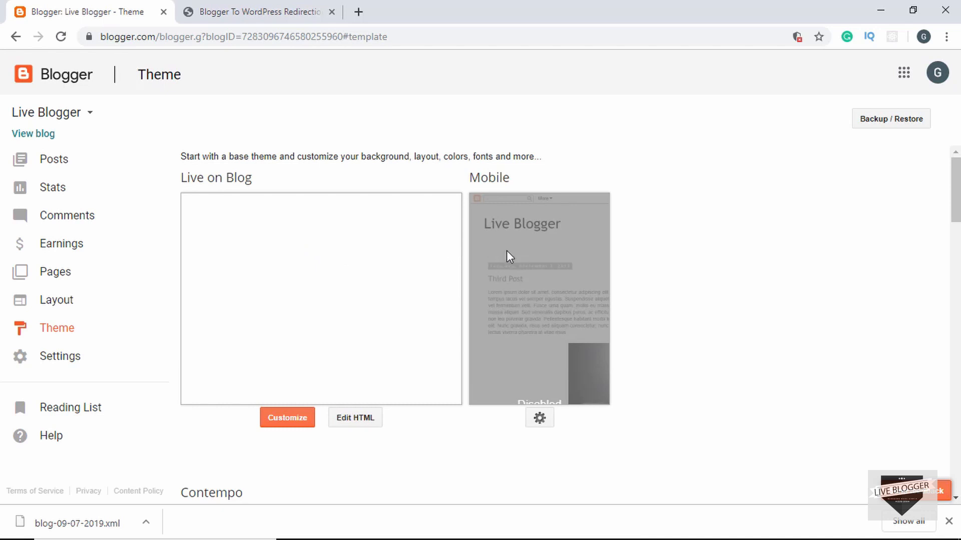
pyautogui.click(540, 421)
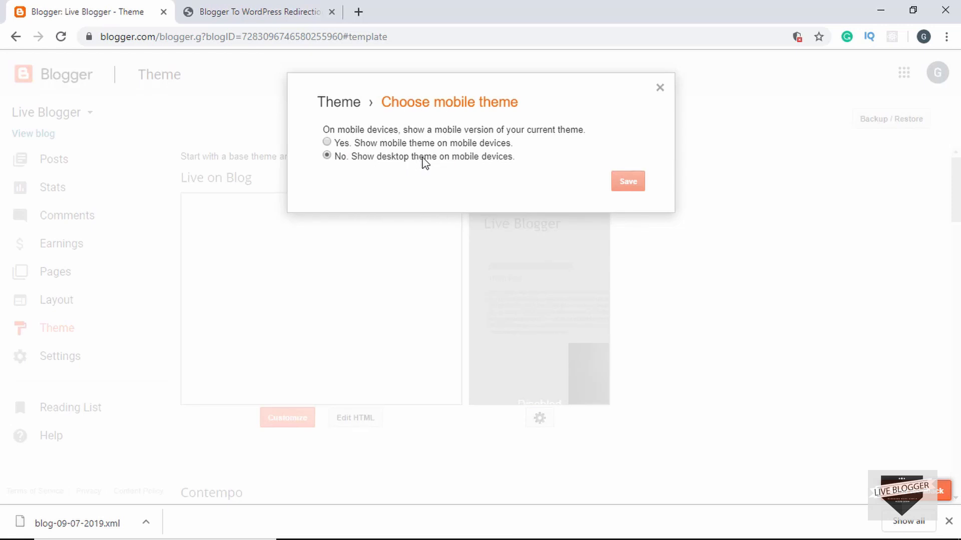
pyautogui.click(351, 158)
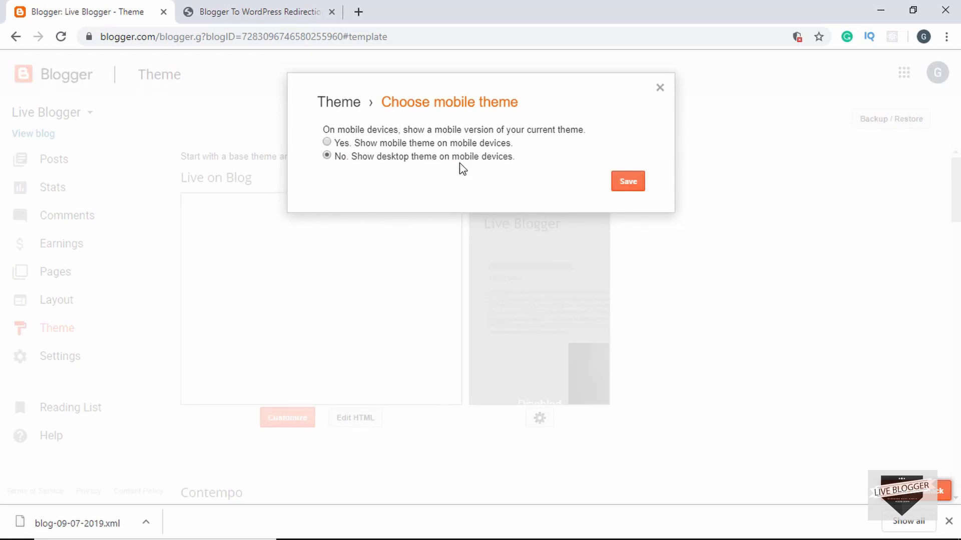
pyautogui.click(628, 187)
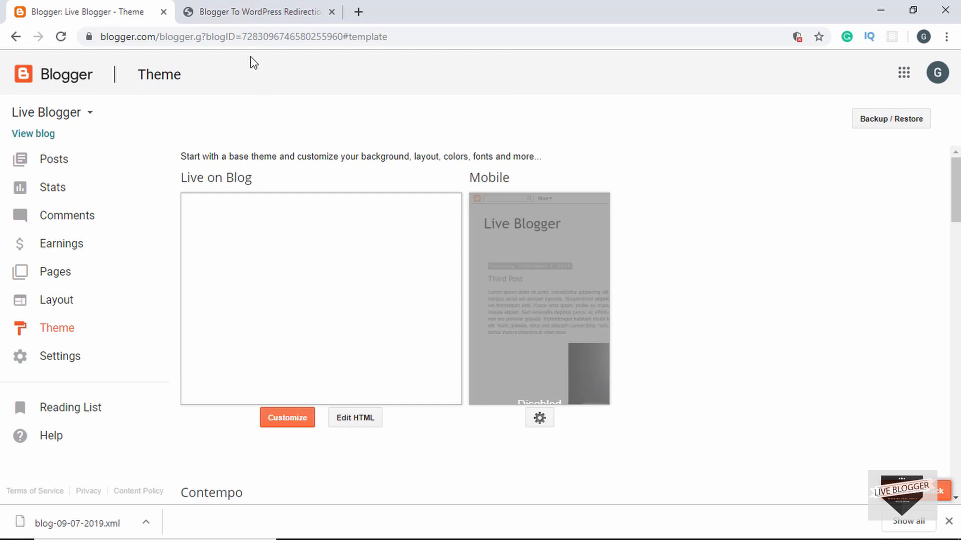
# Step: Switch to the WordPress Blogger To WordPress Redirection page and verify the configuration to generate a test case
pyautogui.click(253, 9)
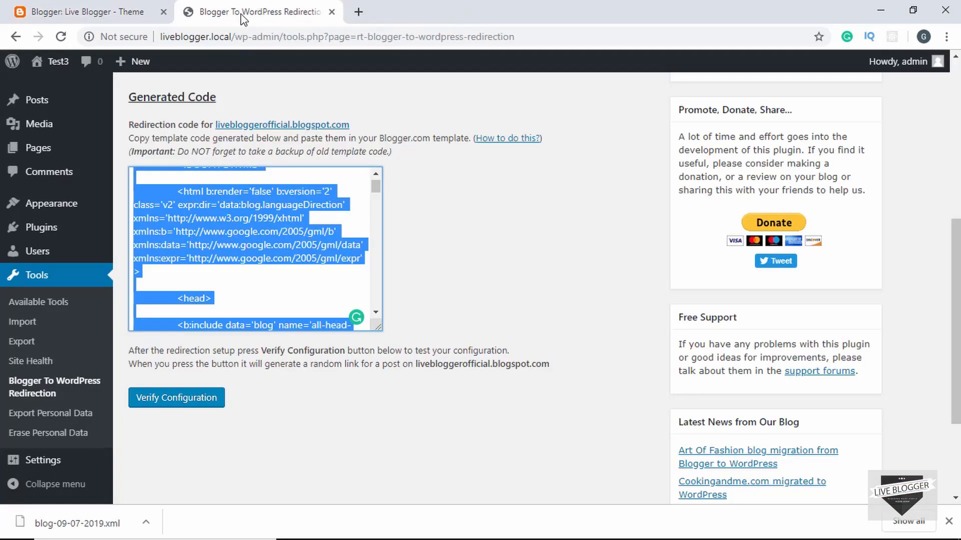
pyautogui.click(209, 398)
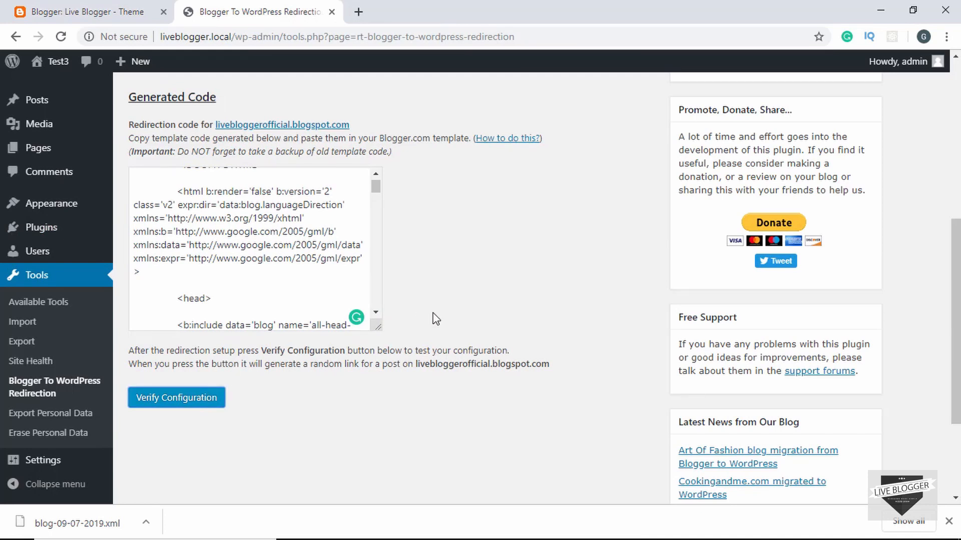
pyautogui.scroll(-2, 435, 319)
pyautogui.scroll(-1, 436, 319)
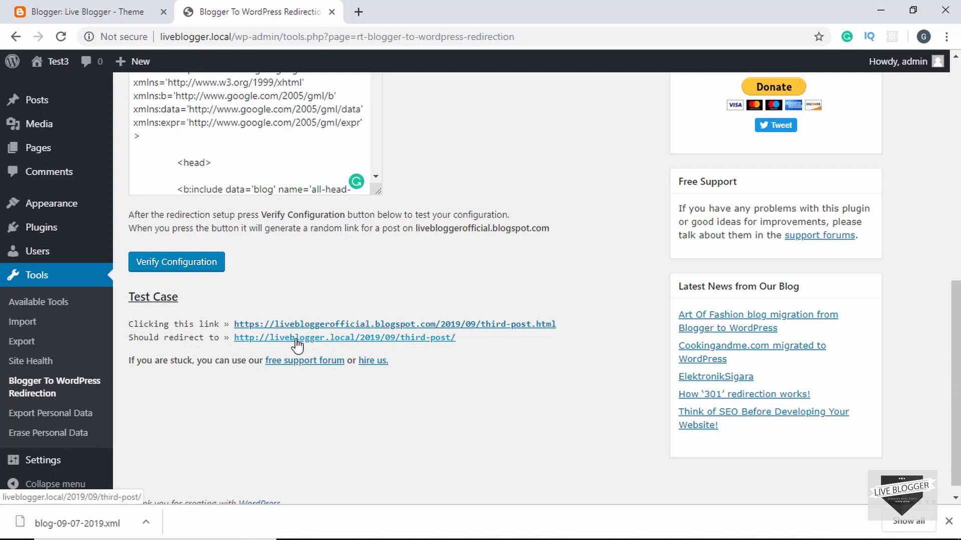
# Step: Test the blogspot third-post.html link in a new tab, look through the loaded page, and return to the redirection page
pyautogui.keyDown('ctrl'); pyautogui.click(333, 326); pyautogui.keyUp('ctrl')
pyautogui.click(423, 9)
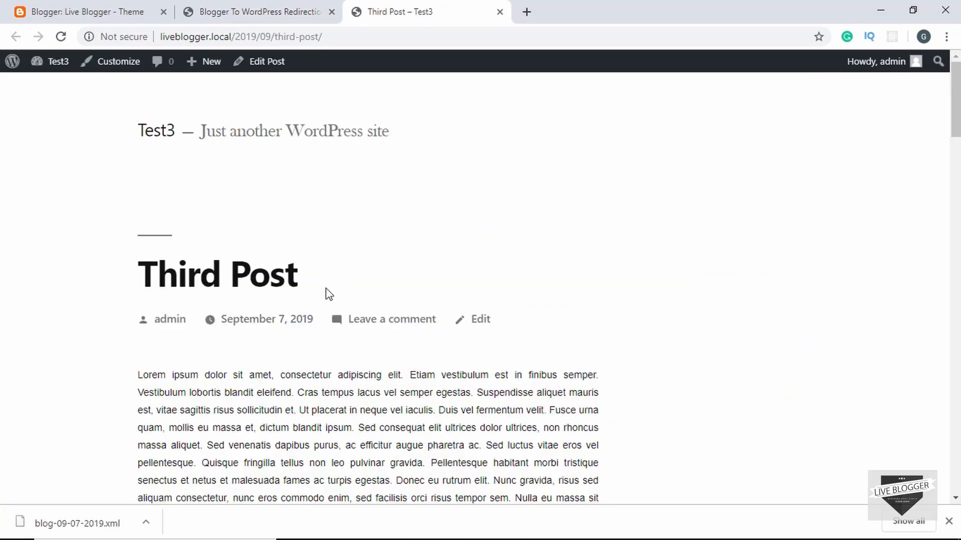
pyautogui.scroll(-8, 263, 293)
pyautogui.scroll(8, 262, 293)
pyautogui.click(254, 9)
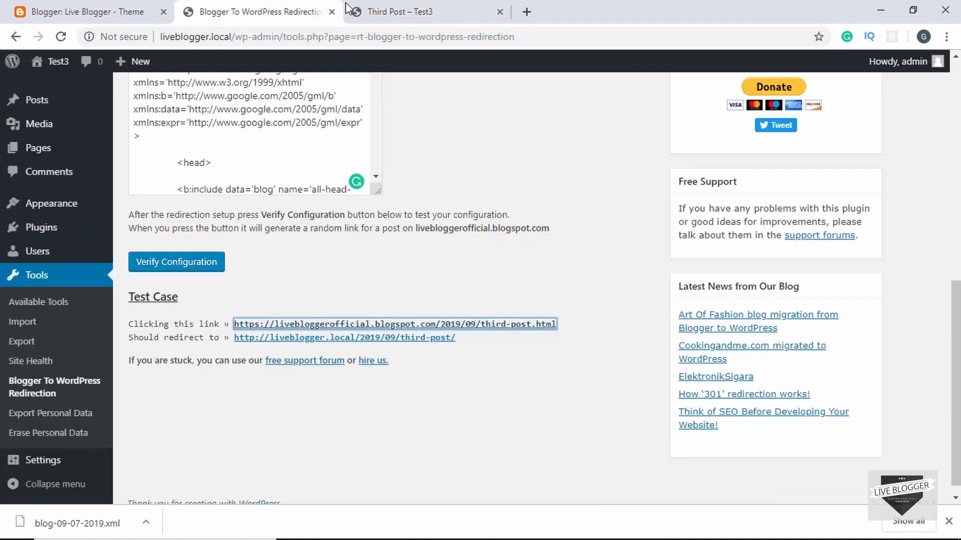
# Step: View the First Post from Blogger's post list to check its redirect, then close the page it loads
pyautogui.click(107, 11)
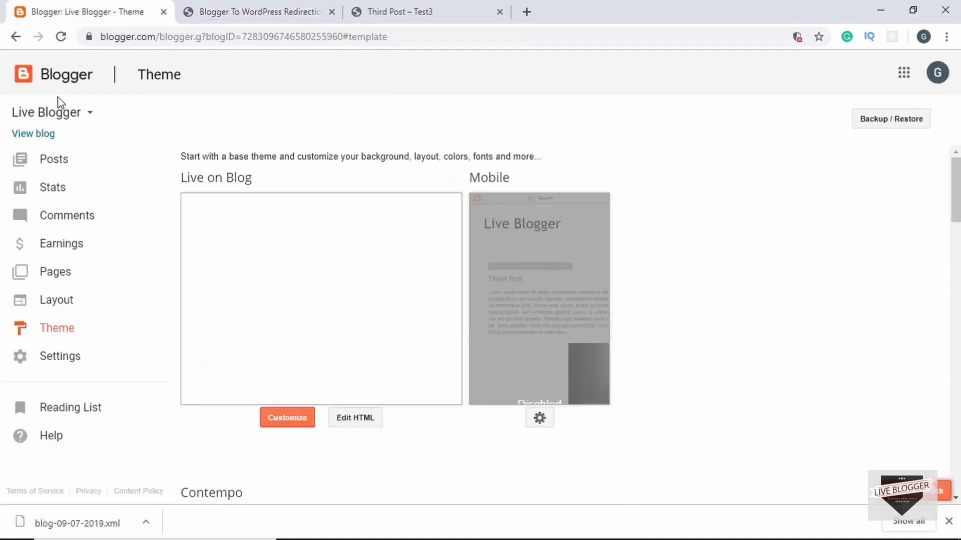
pyautogui.click(52, 163)
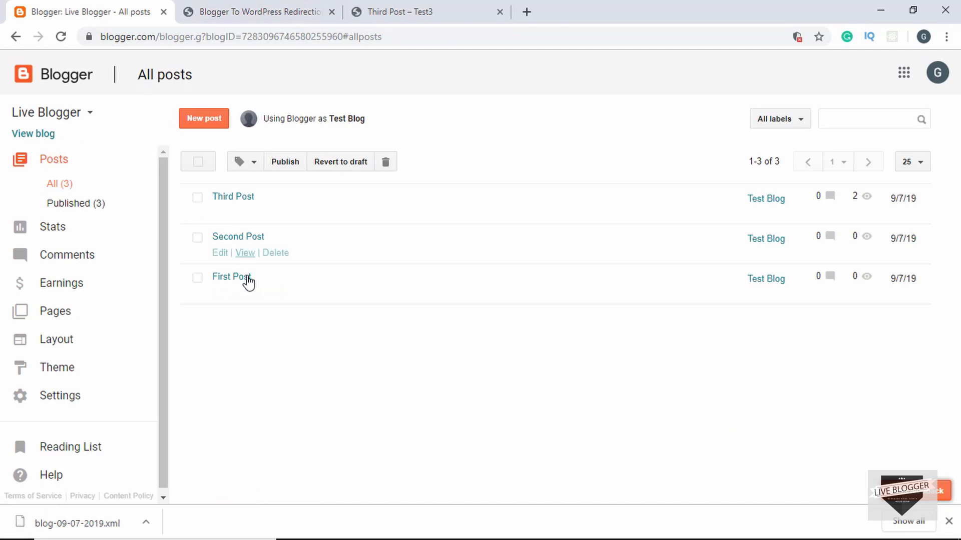
pyautogui.moveTo(244, 303)
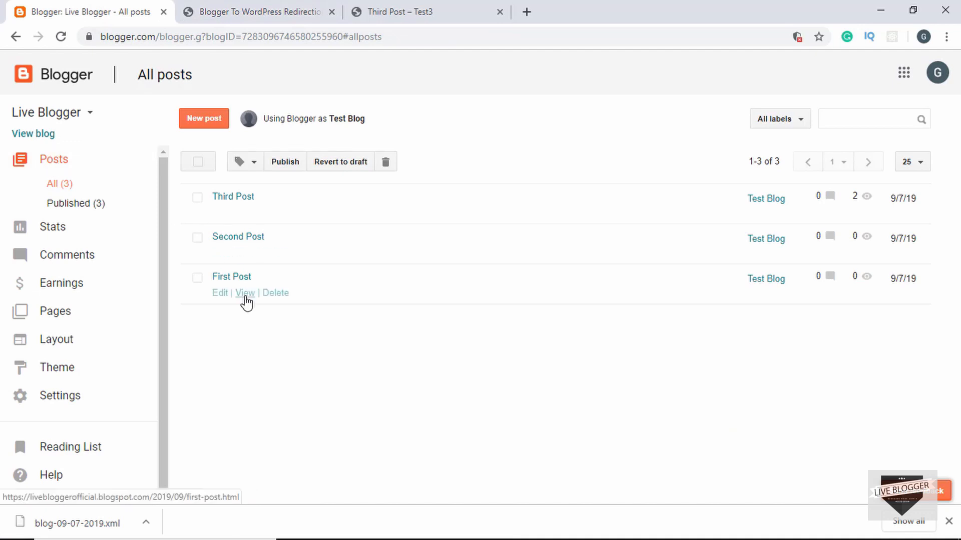
pyautogui.click(245, 294)
pyautogui.click(215, 7)
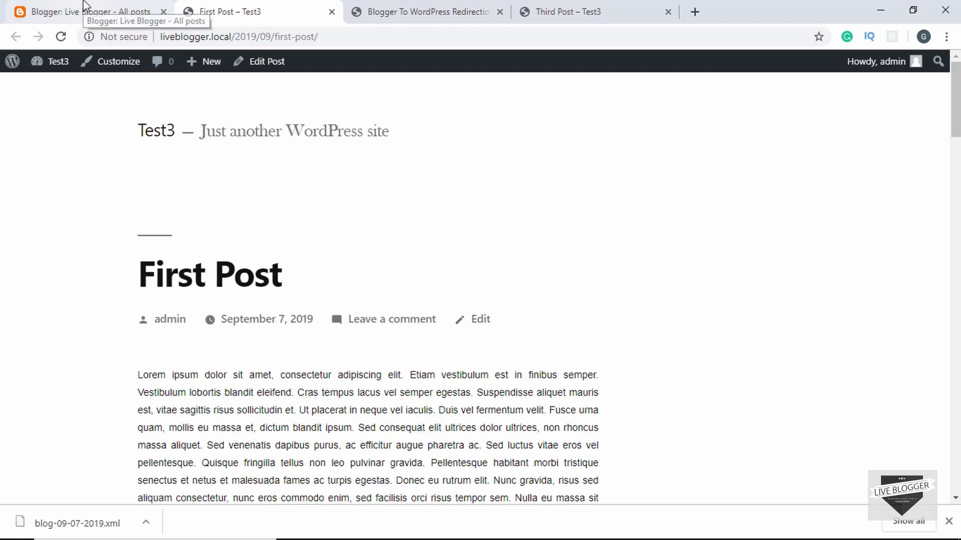
pyautogui.click(86, 9)
pyautogui.middleClick(257, 17)
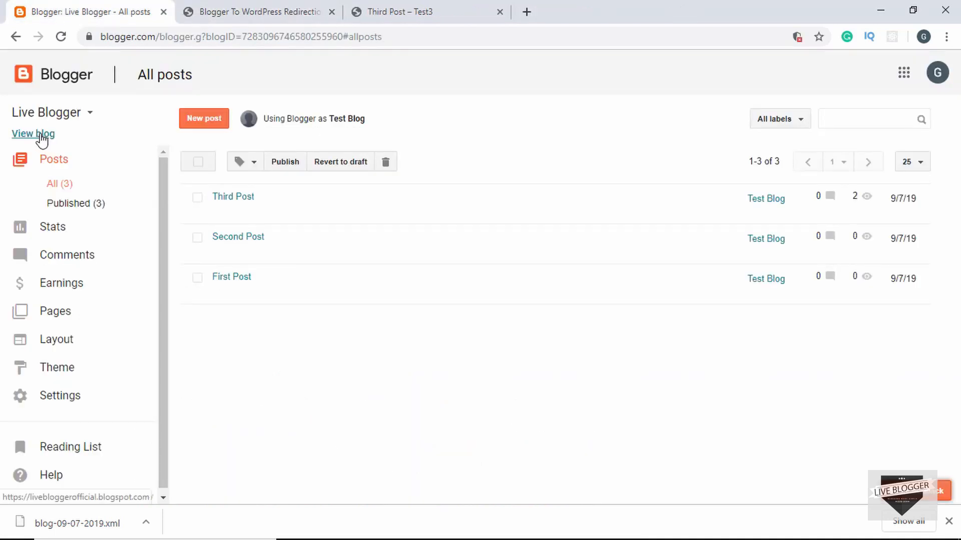
# Step: View the Live Blogger blog from Blogger and examine the home page it redirects to, closing the leftover redirection and Third Post tabs
pyautogui.click(39, 135)
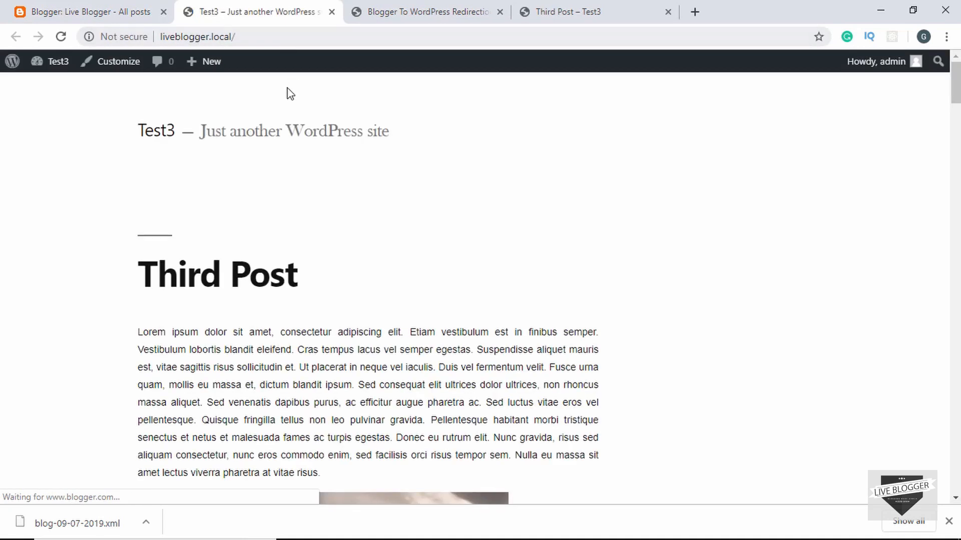
pyautogui.scroll(-15, 270, 226)
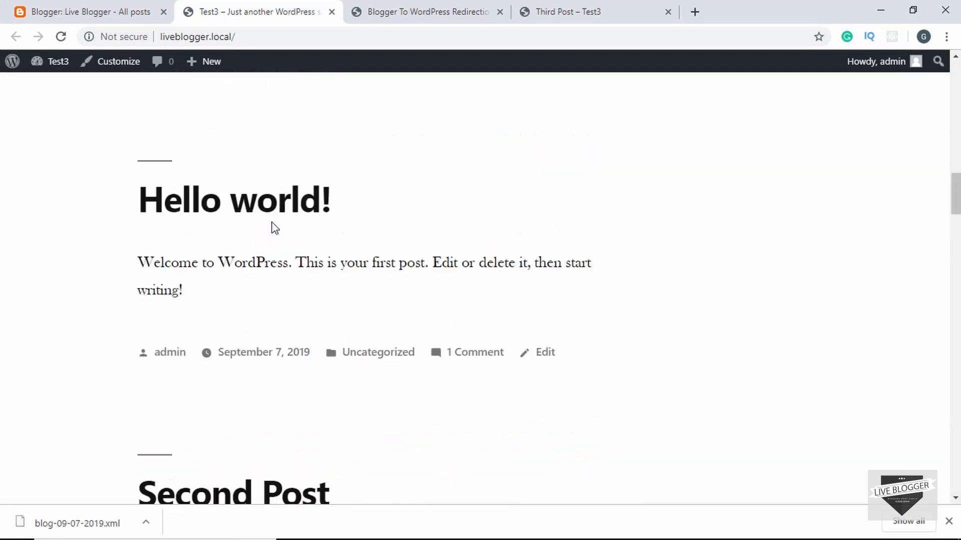
pyautogui.scroll(12, 274, 226)
pyautogui.click(80, 11)
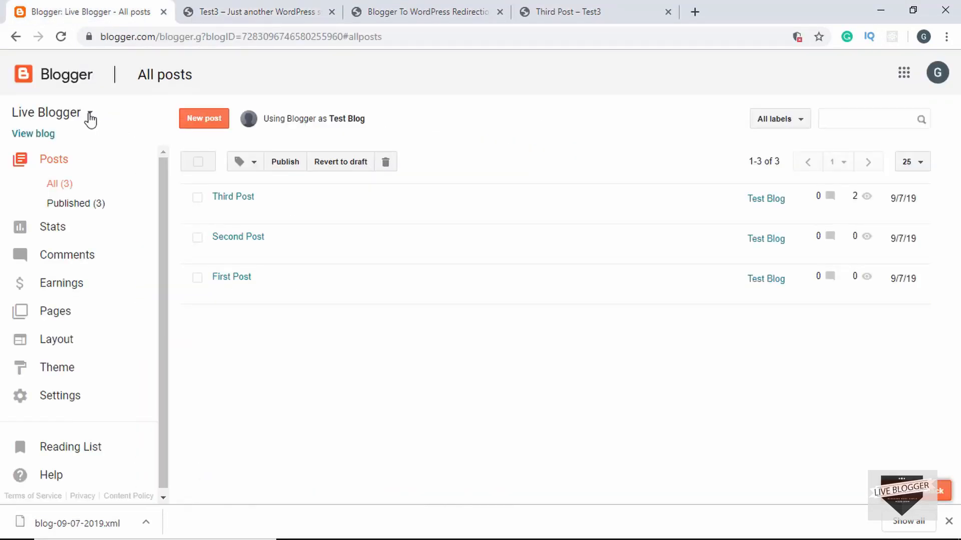
pyautogui.click(319, 8)
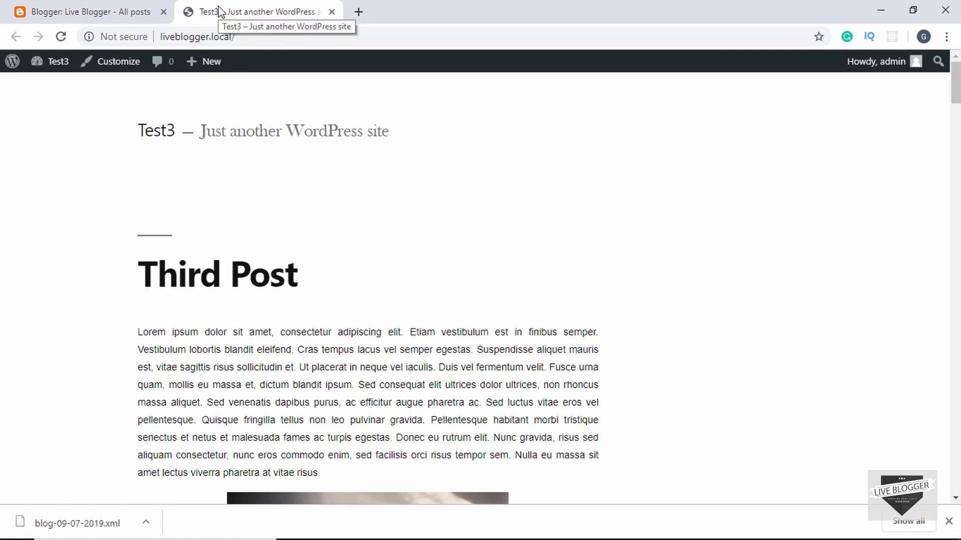
# Step: Open the About Us page for editing from Blogger's page list
pyautogui.click(97, 13)
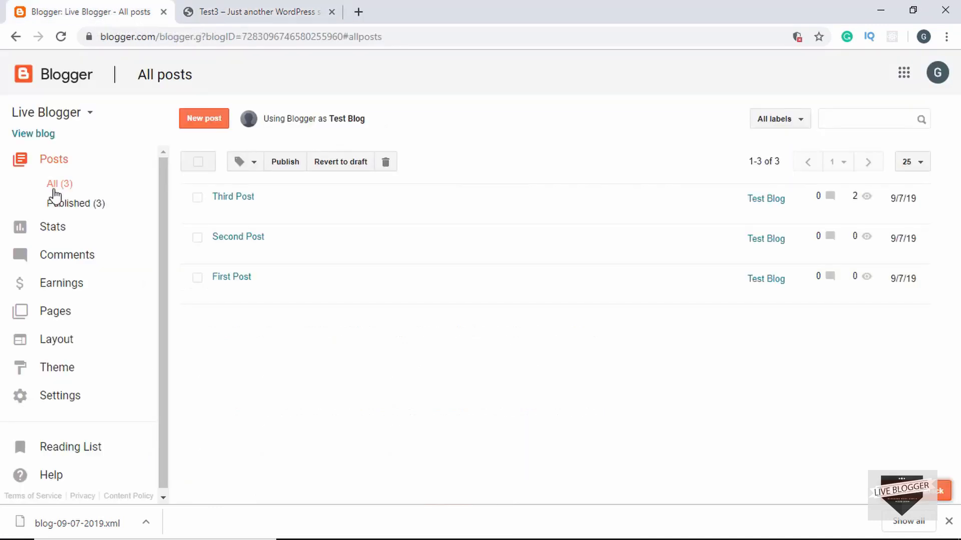
pyautogui.click(55, 311)
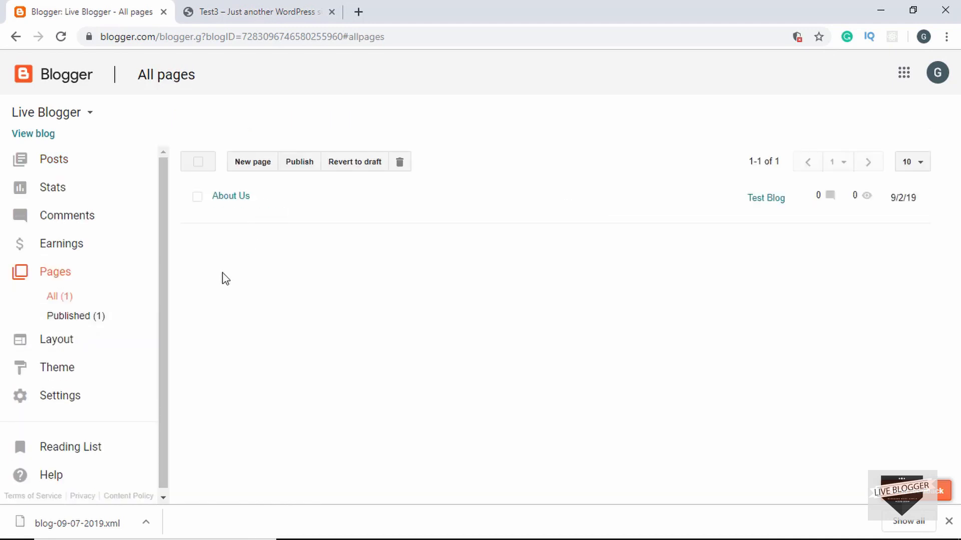
pyautogui.moveTo(231, 206)
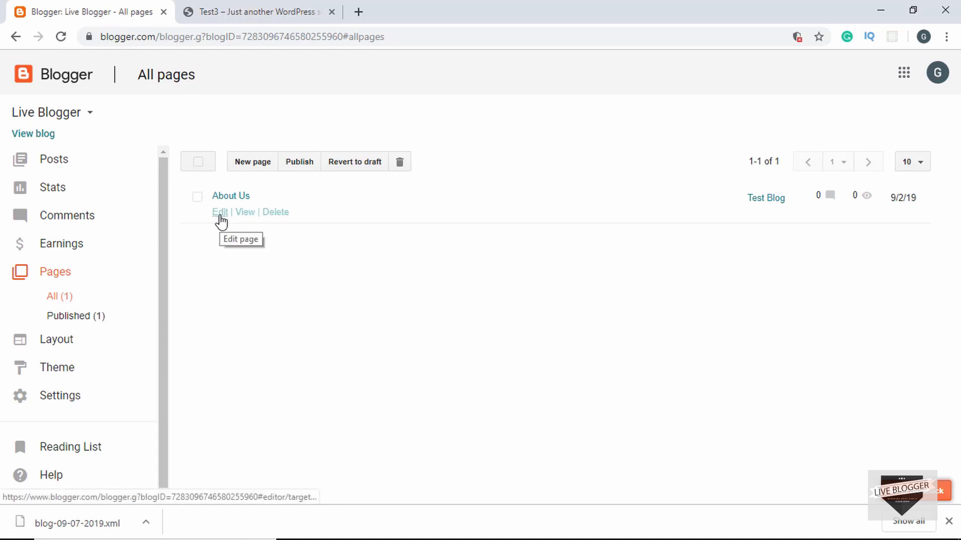
pyautogui.click(220, 212)
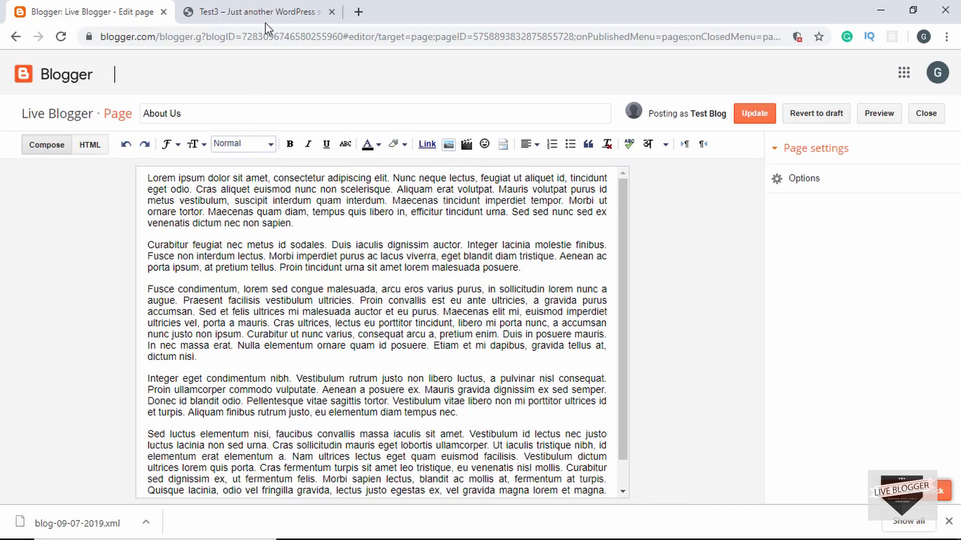
# Step: Switch to the WordPress site, go to its dashboard, and start a new page
pyautogui.click(248, 18)
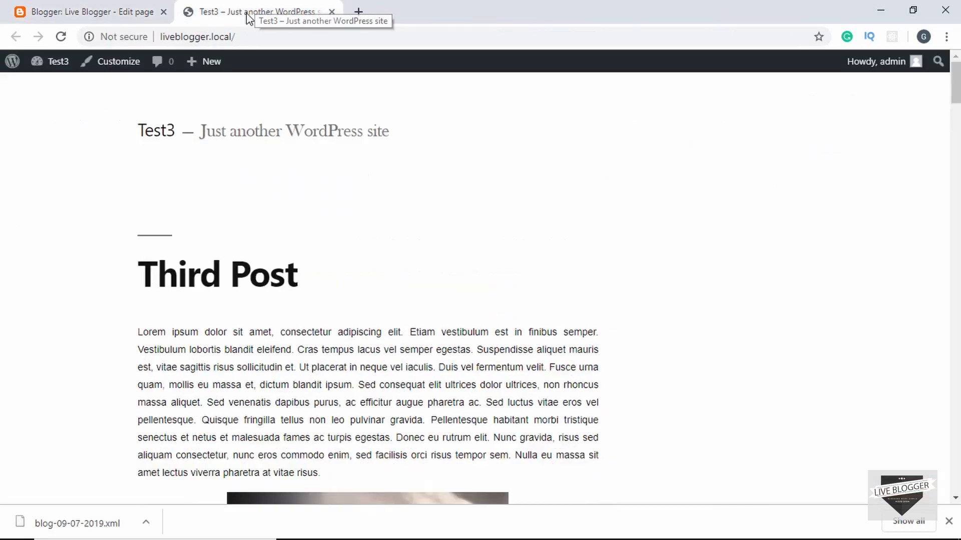
pyautogui.moveTo(63, 68)
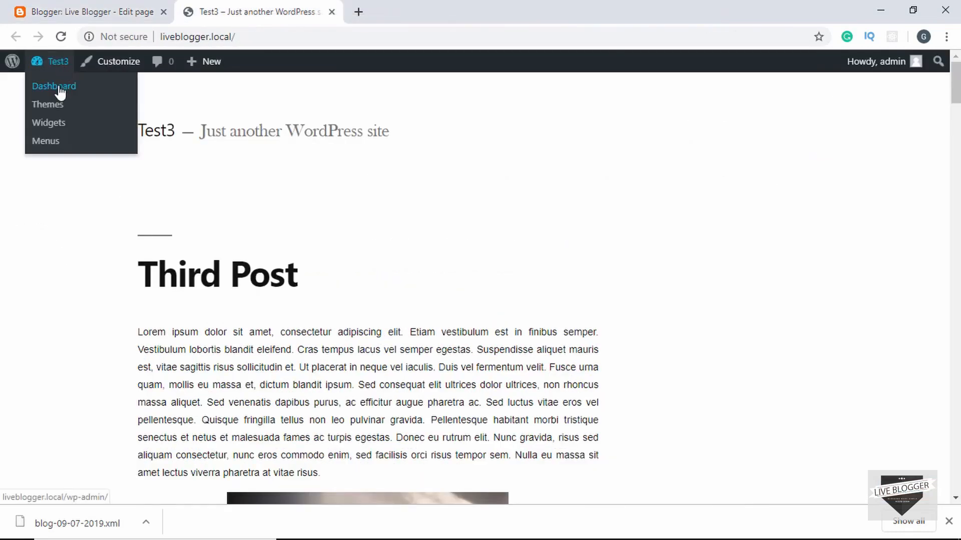
pyautogui.click(60, 90)
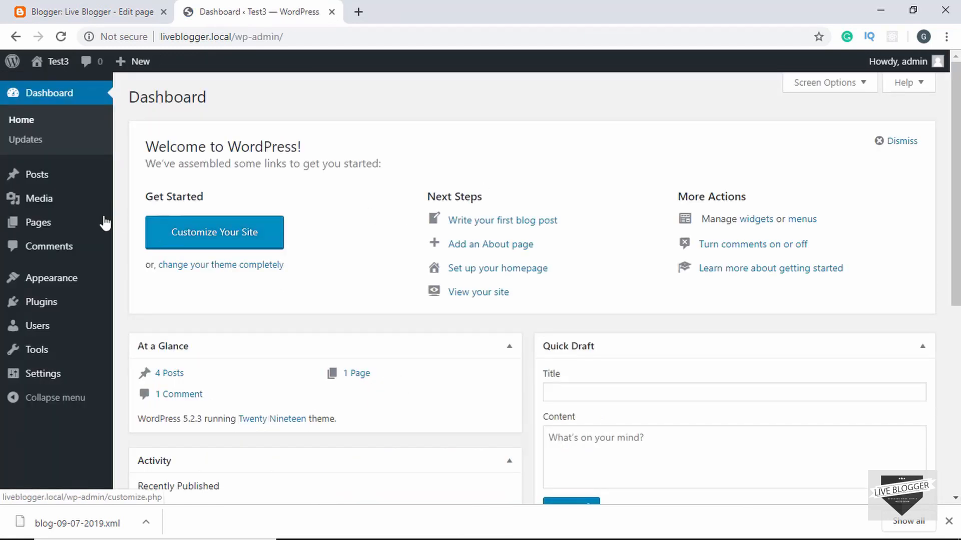
pyautogui.moveTo(45, 231)
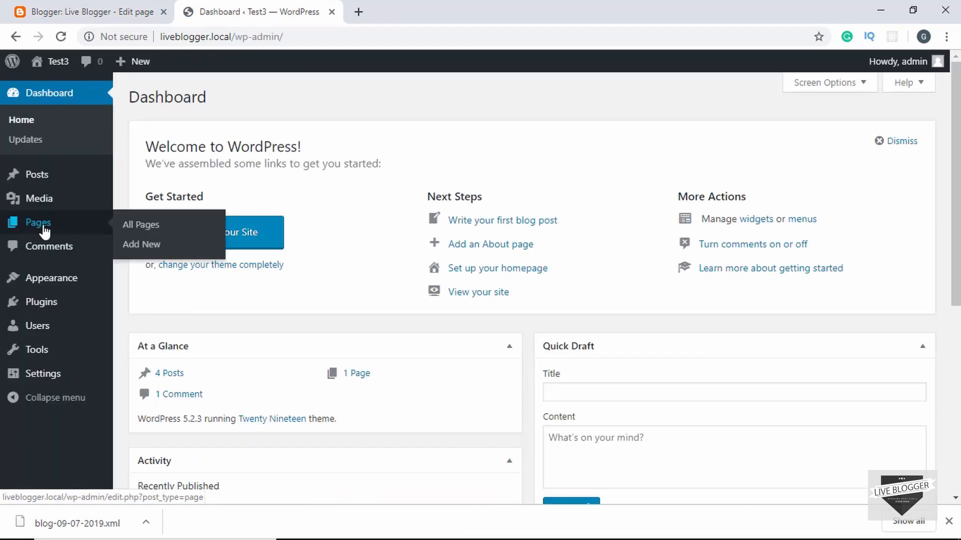
pyautogui.click(147, 248)
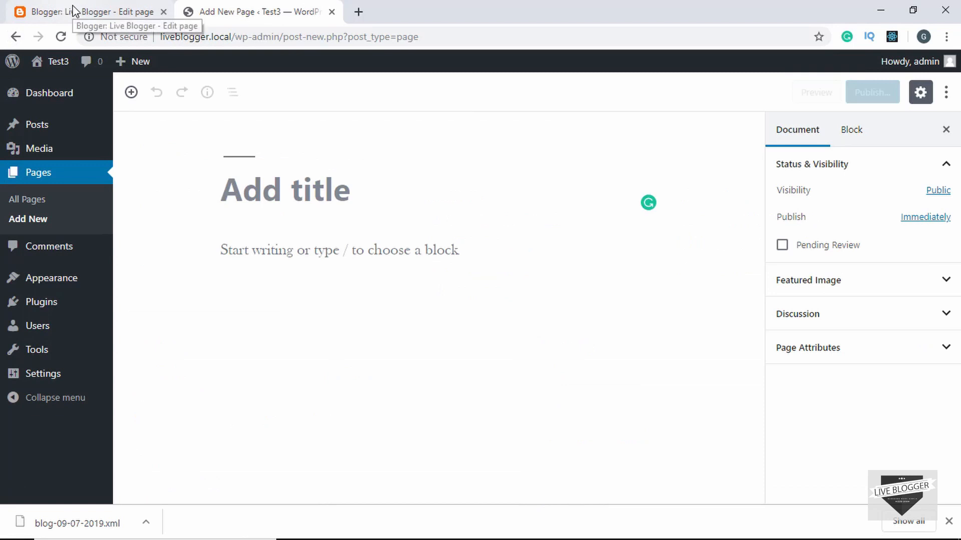
# Step: Copy the title "About Us" from the Blogger page into the new WordPress page's title
pyautogui.click(74, 11)
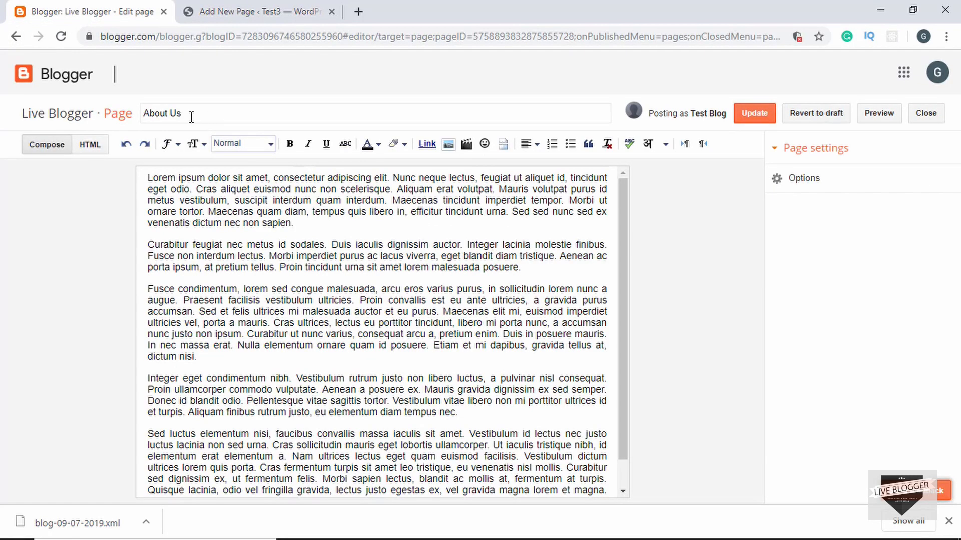
pyautogui.moveTo(191, 117); pyautogui.dragTo(115, 111)
pyautogui.hotkey('ctrl', 'c')
pyautogui.click(250, 11)
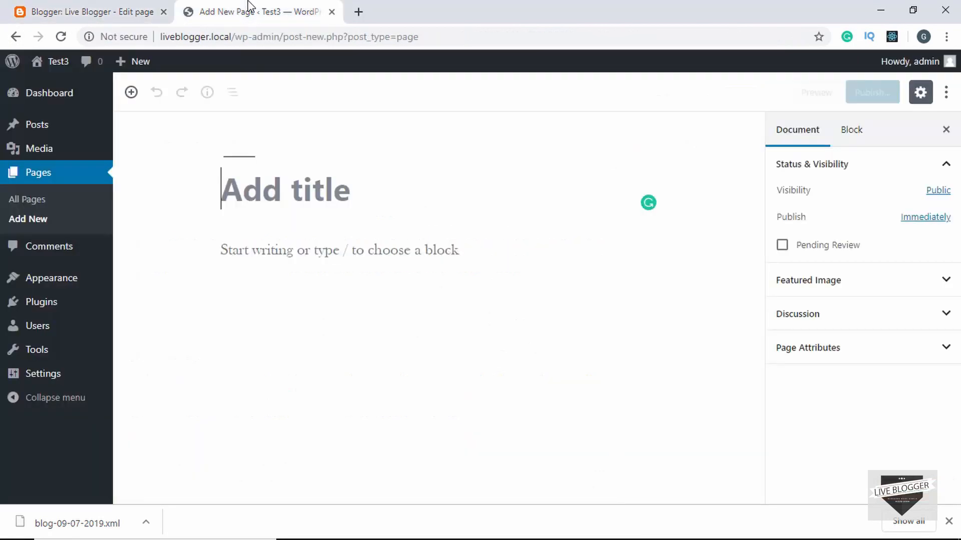
pyautogui.hotkey('ctrl', 'v')
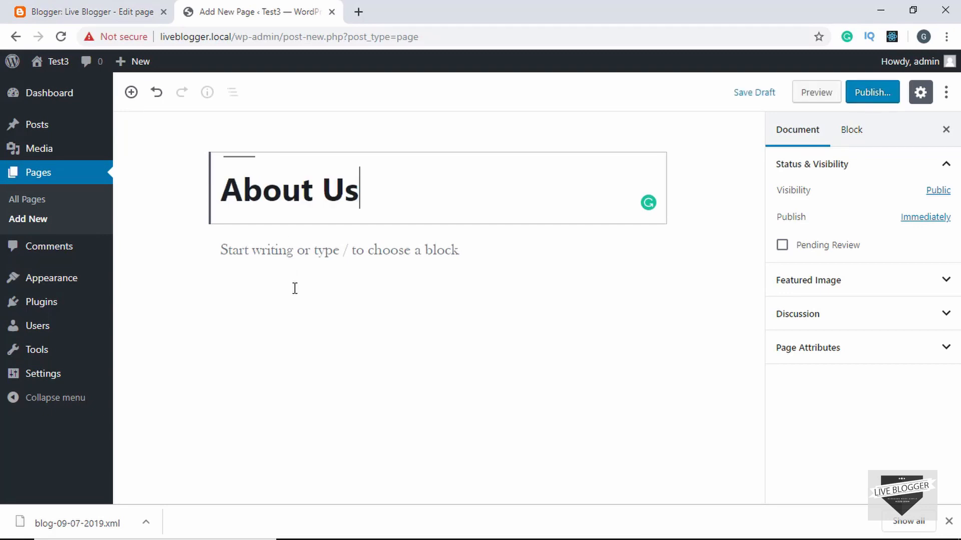
# Step: Copy all the body text of the Blogger About Us page into the content of the new WordPress page
pyautogui.click(72, 6)
pyautogui.click(372, 270)
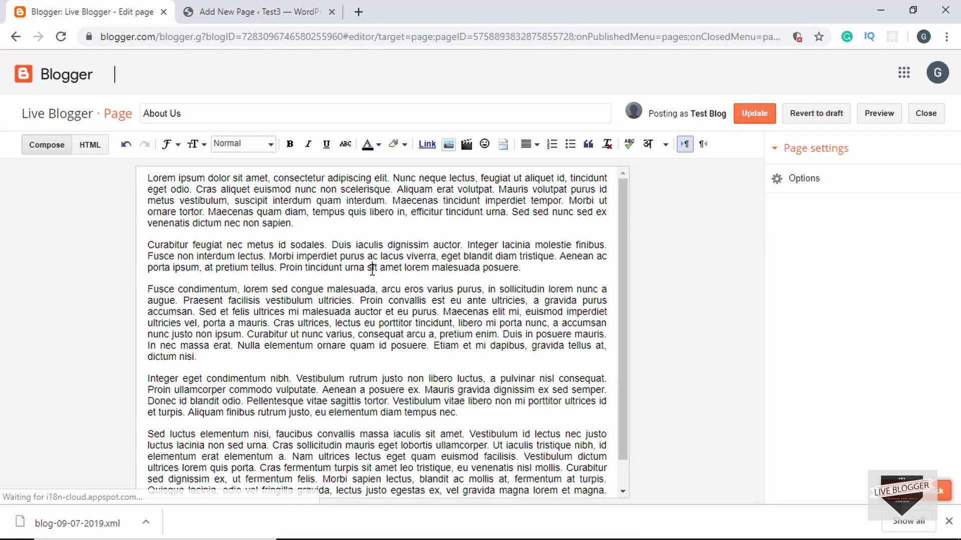
pyautogui.hotkey('ctrl', 'a')
pyautogui.click(277, 7)
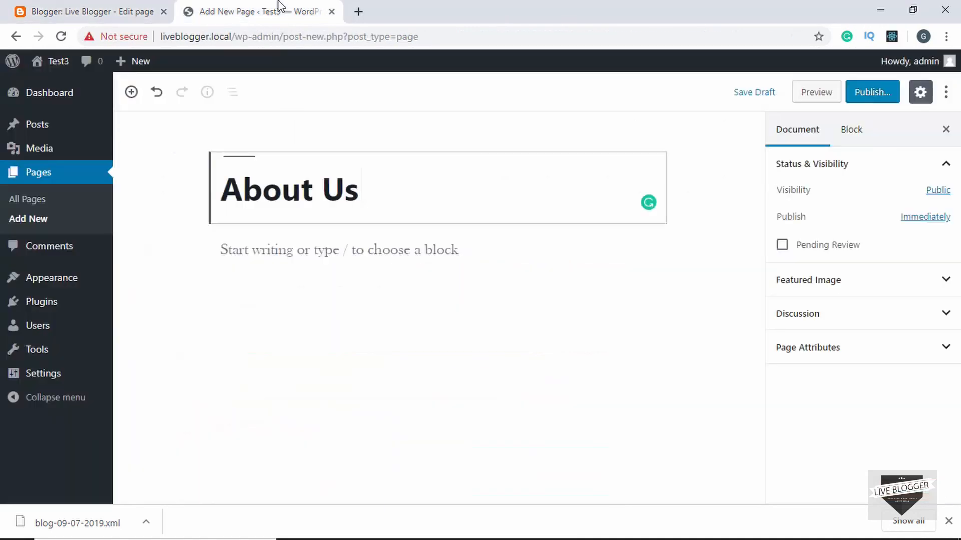
pyautogui.click(290, 248)
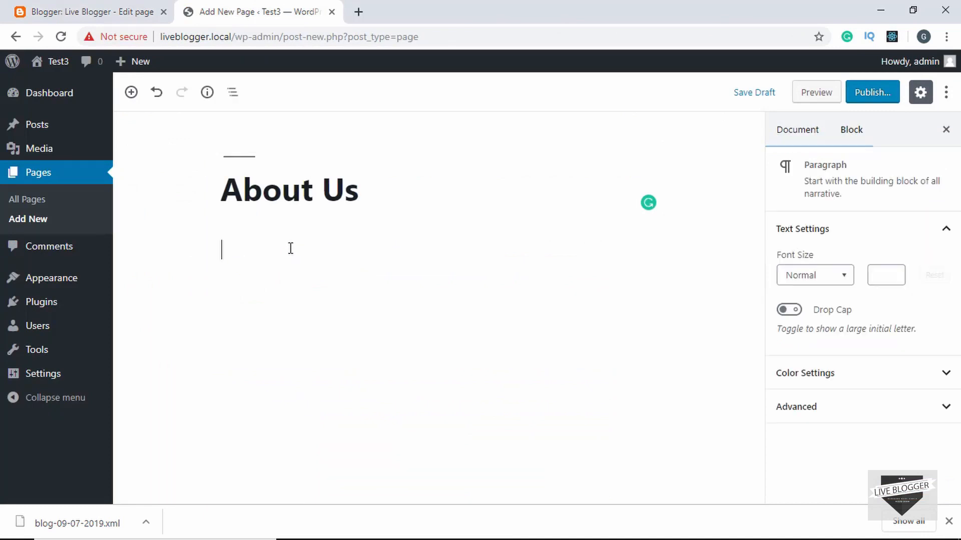
pyautogui.hotkey('ctrl', 'v')
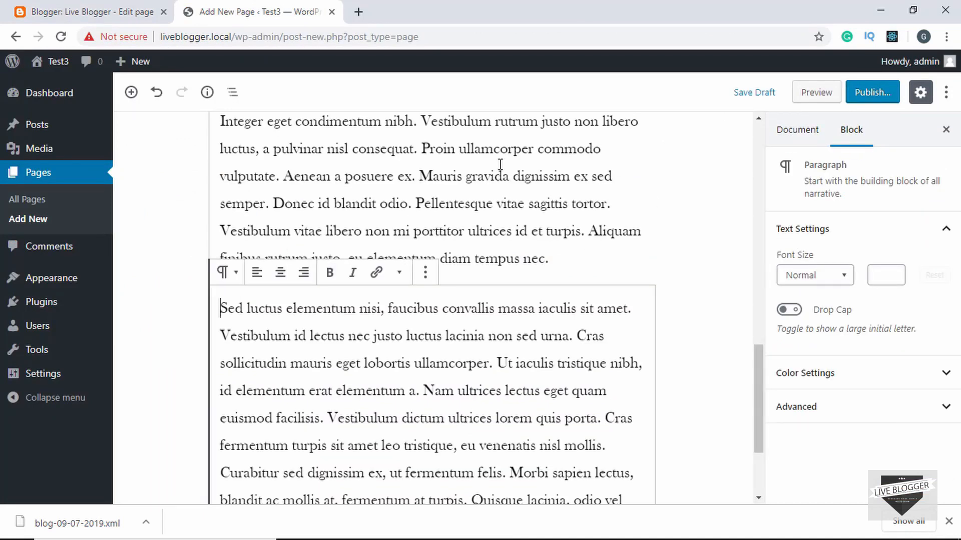
# Step: Publish the About Us page and view the live page in a separate tab to check its content
pyautogui.click(871, 92)
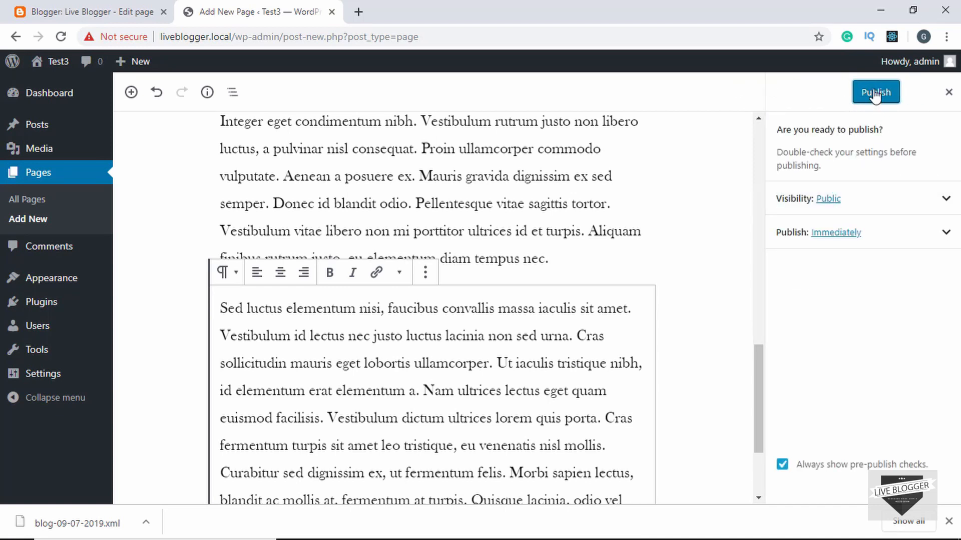
pyautogui.click(875, 93)
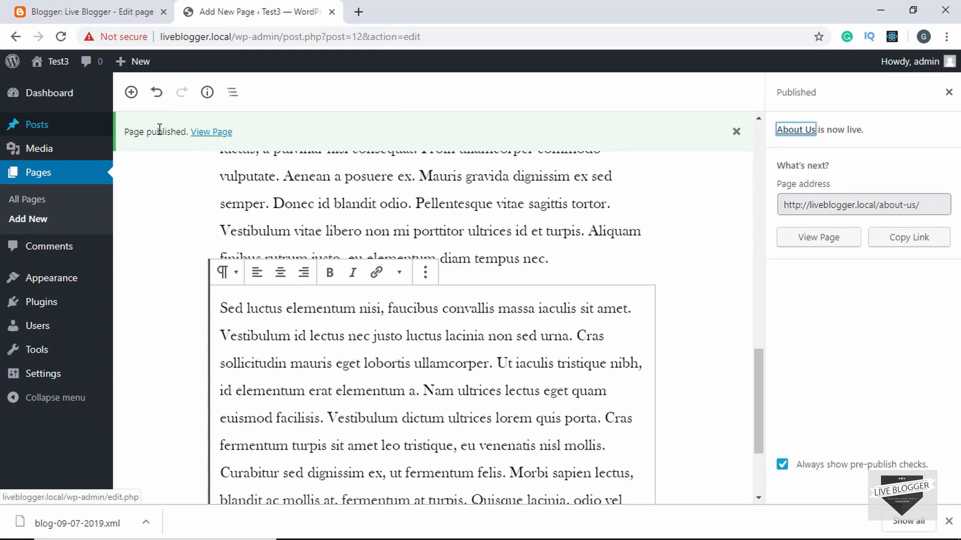
pyautogui.keyDown('ctrl'); pyautogui.click(206, 132); pyautogui.keyUp('ctrl')
pyautogui.click(415, 6)
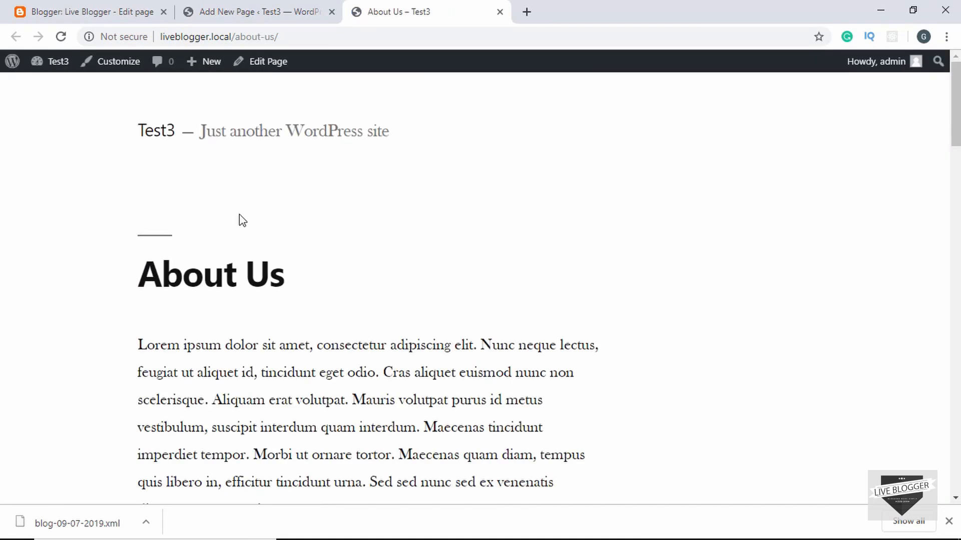
pyautogui.scroll(-6, 243, 214)
pyautogui.scroll(6, 241, 218)
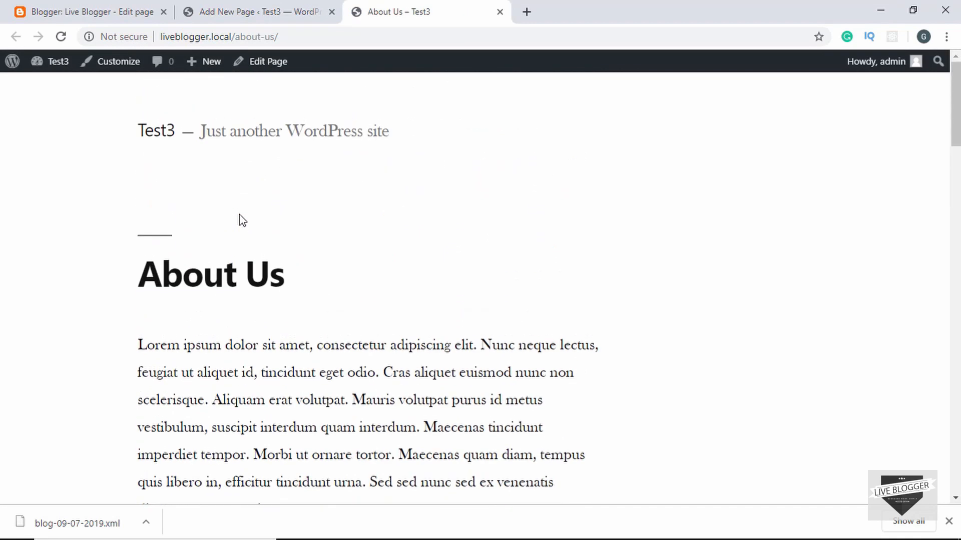
# Step: Close the live About Us page's tab and go from the page editor to the WordPress dashboard
pyautogui.click(268, 8)
pyautogui.click(406, 11)
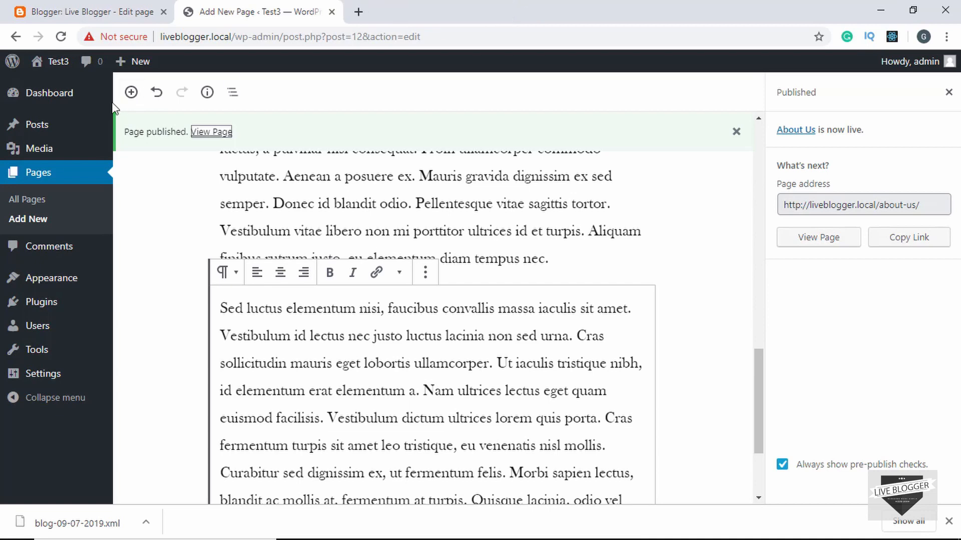
pyautogui.click(62, 94)
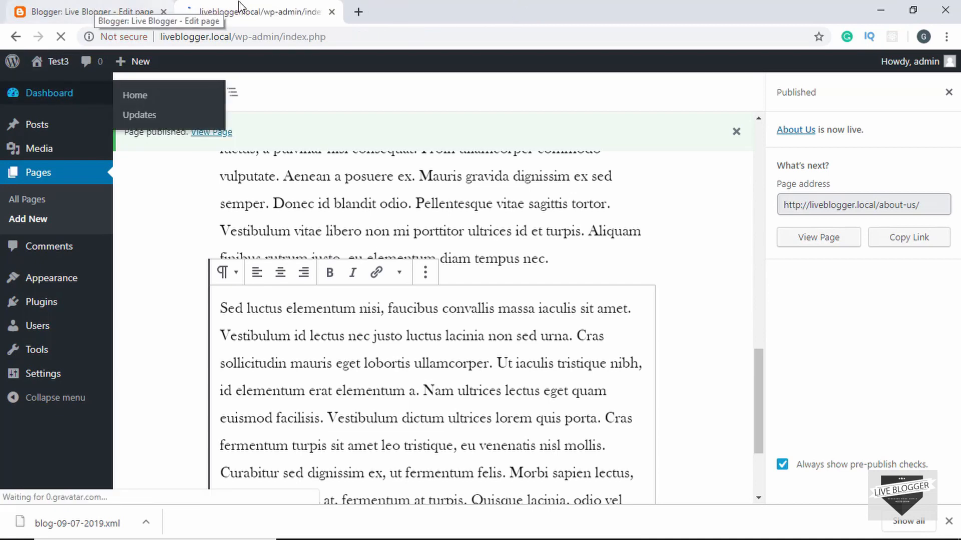